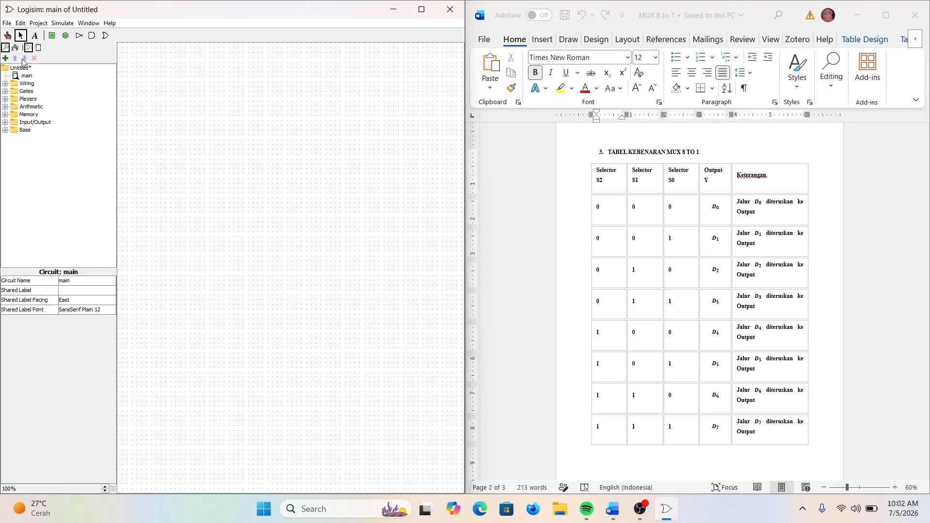
Place a multiplexer near the upper middle of the canvas and set its select bits to 3
left_click(6, 99)
left_click(47, 110)
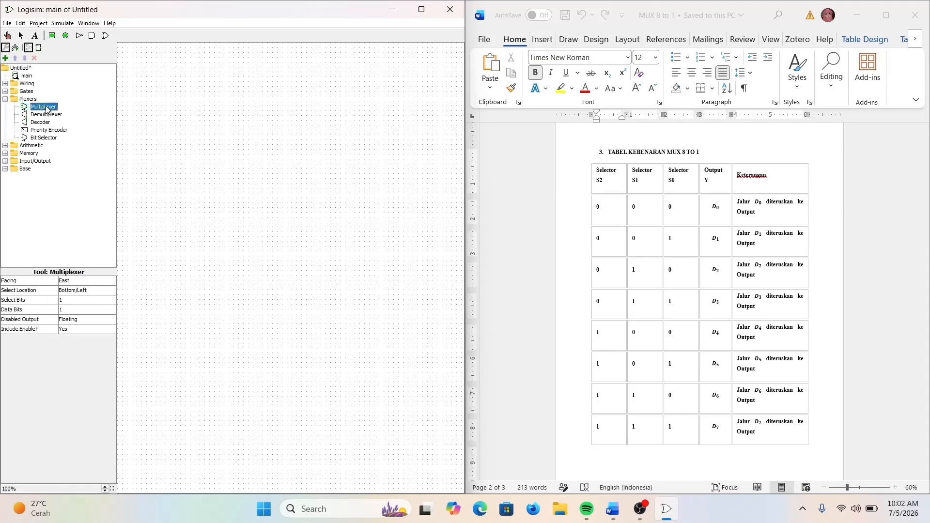
left_click(286, 175)
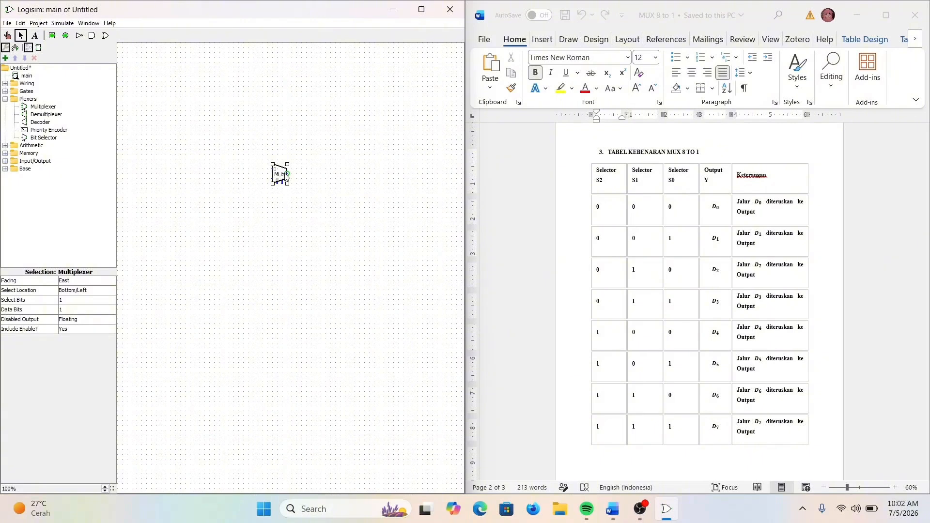
left_click(72, 301)
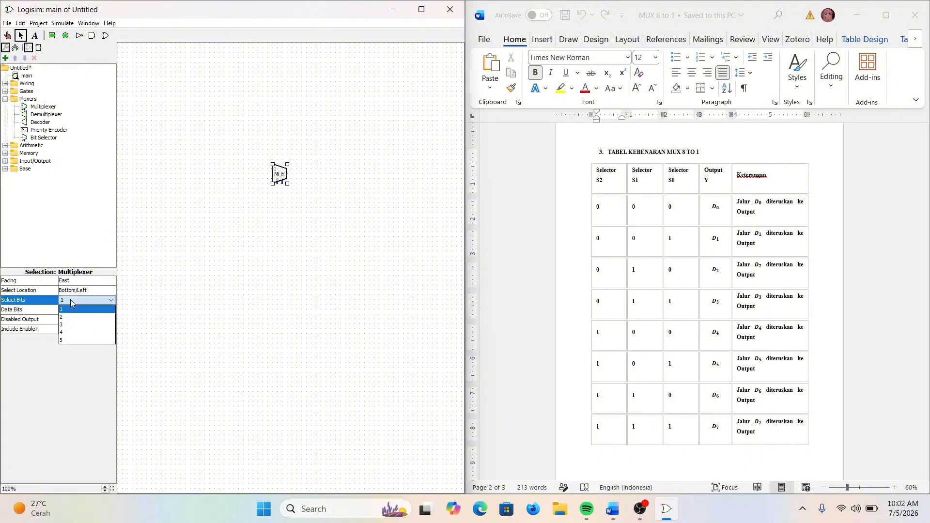
left_click(70, 325)
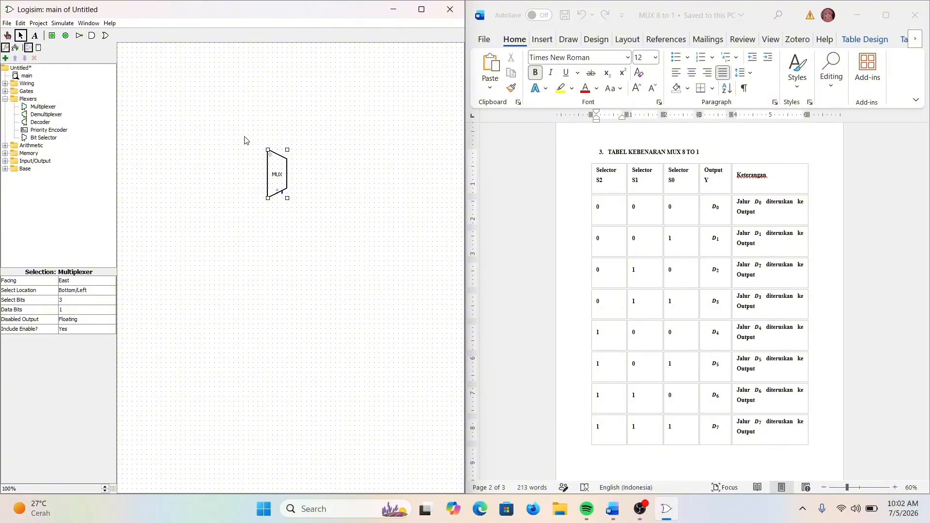
Place four stacked input pins to the left of the multiplexer and duplicate them into a vertical column of eight
left_click(52, 36)
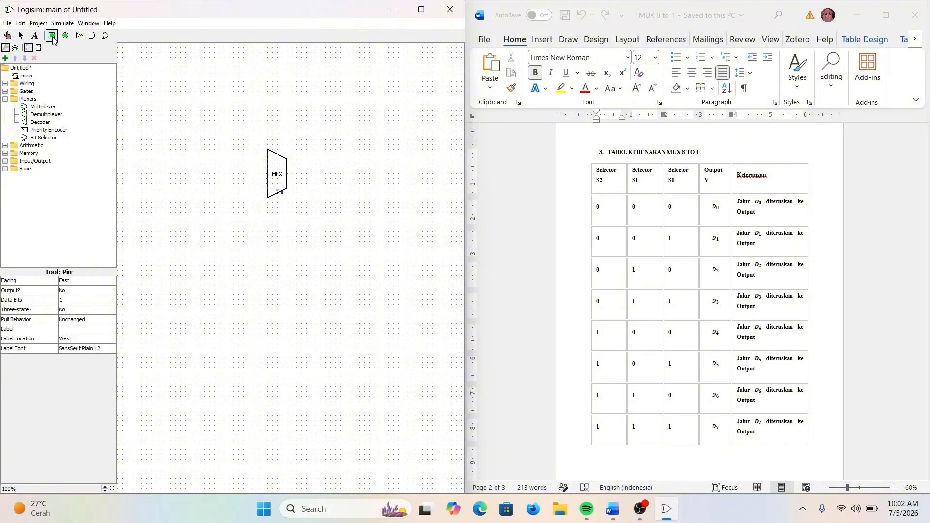
left_click(189, 140)
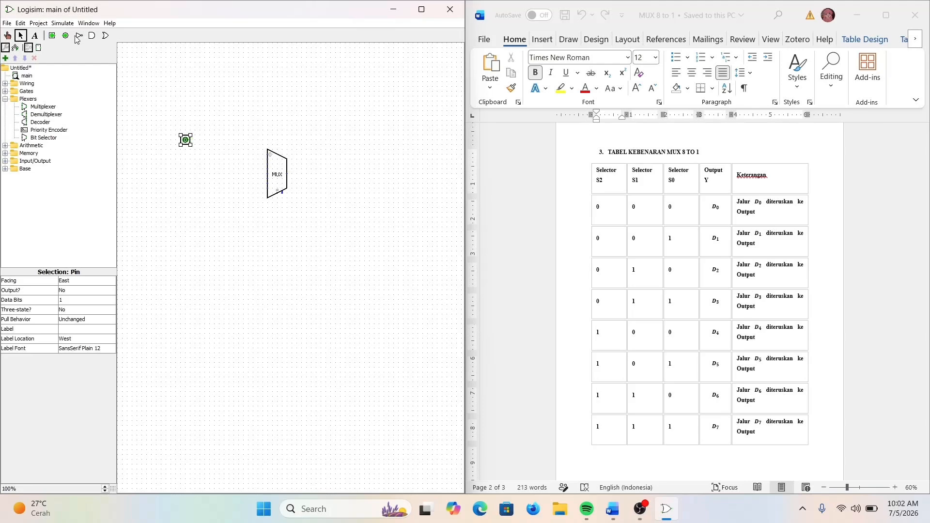
left_click(53, 38)
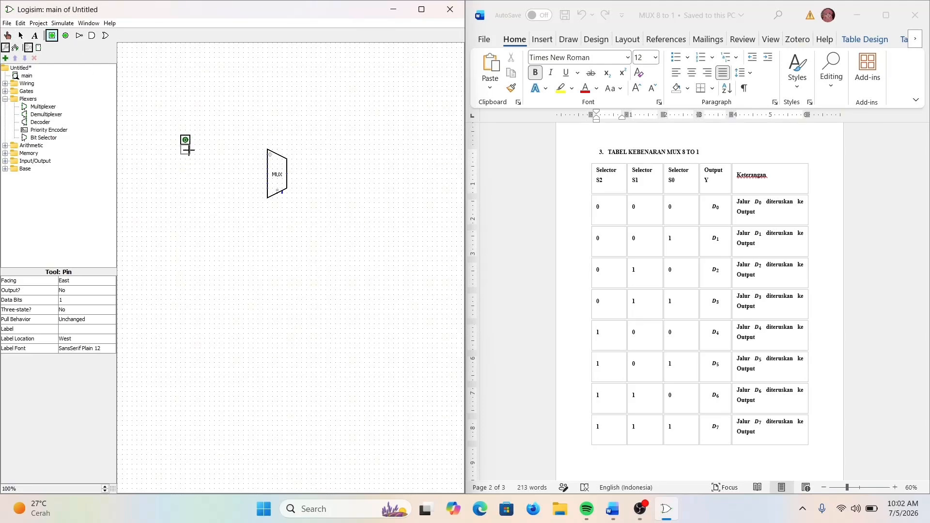
left_click(186, 149)
left_click(52, 37)
left_click(186, 158)
left_click(52, 35)
left_click(186, 168)
left_click_drag(168, 123, 194, 220)
Shift the multiplexer one grid step closer to the column of input pins
left_click(248, 217)
left_click(266, 196)
left_click_drag(266, 196, 261, 196)
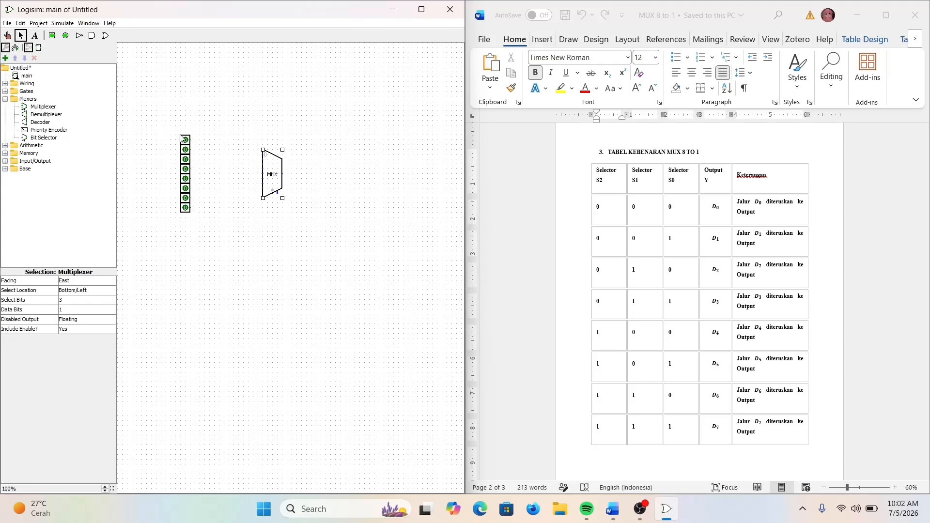
Label the first two input pins from the top of the column In0 and In1
left_click(186, 142)
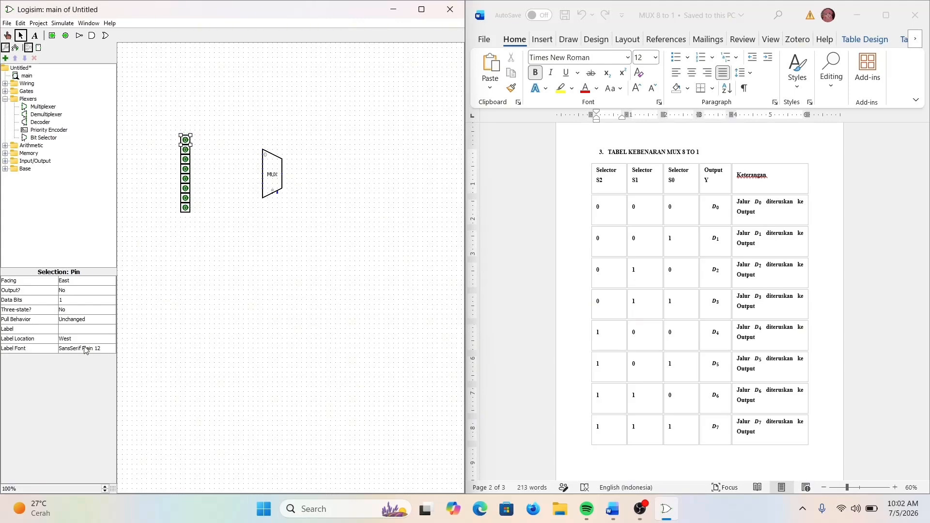
left_click(81, 328)
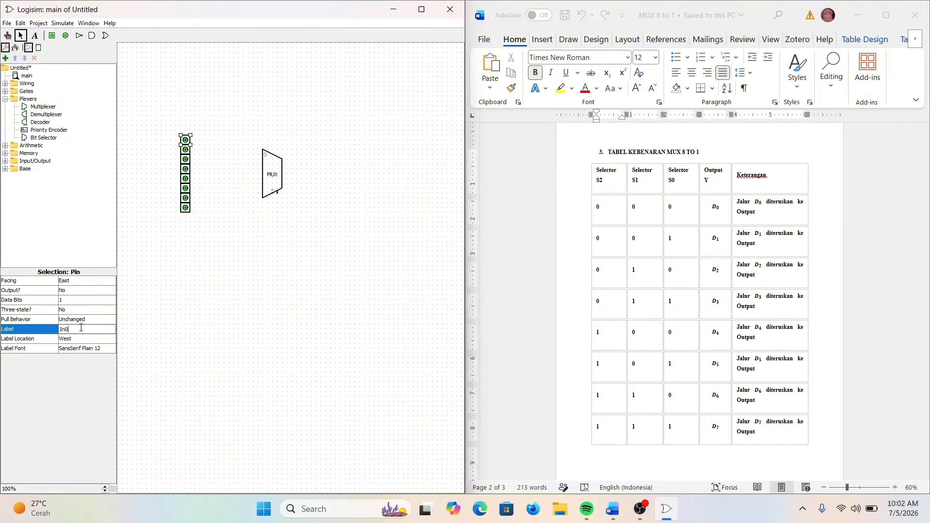
key("Return")
left_click(186, 150)
left_click(66, 329)
type("In1")
key("Return")
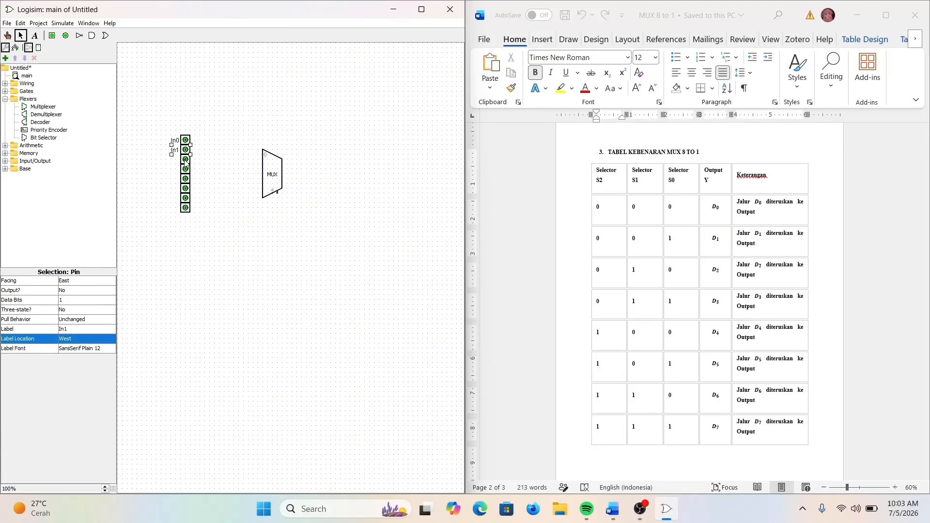
Label the third and fourth input pins in the column In2 and In3
left_click(78, 322)
left_click(79, 328)
left_click(92, 329)
type("In2")
key("Return")
left_click(185, 169)
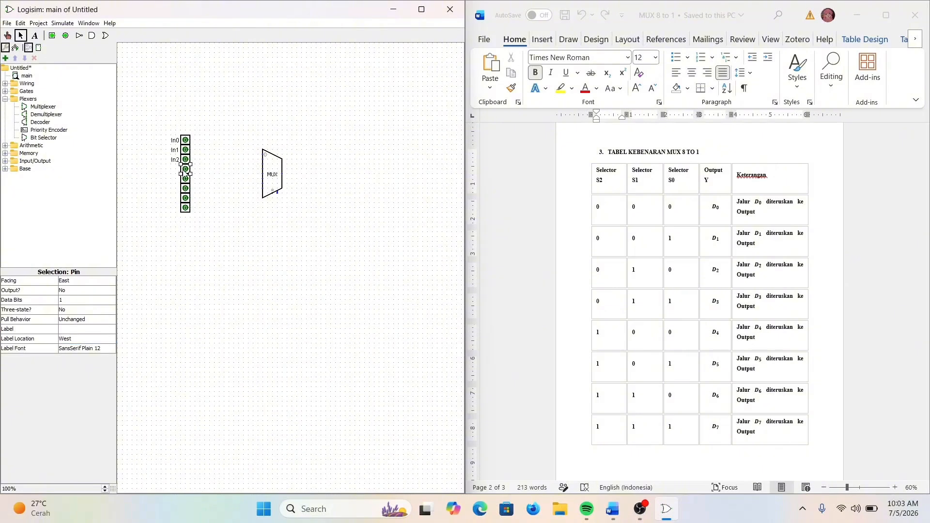
left_click(70, 327)
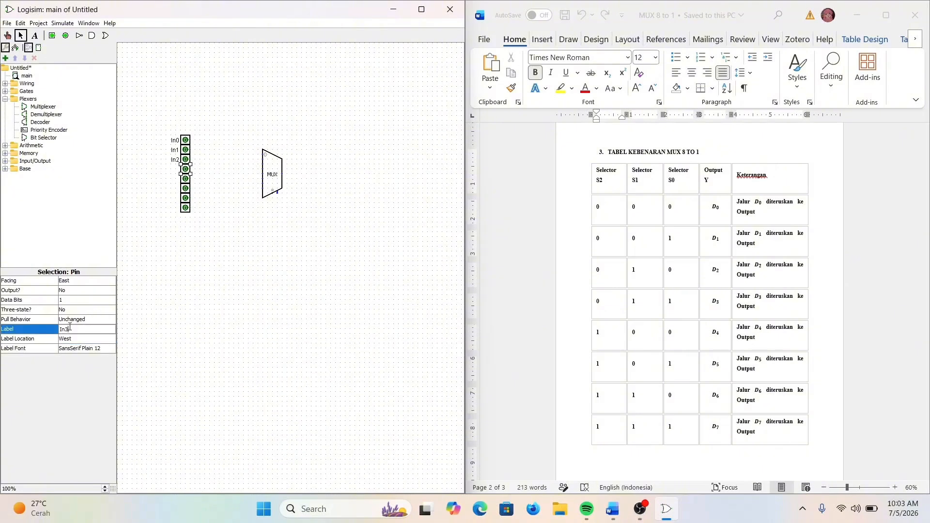
type("In3")
key("Return")
Label the fifth and sixth input pins in the column In4 and In5
left_click(185, 179)
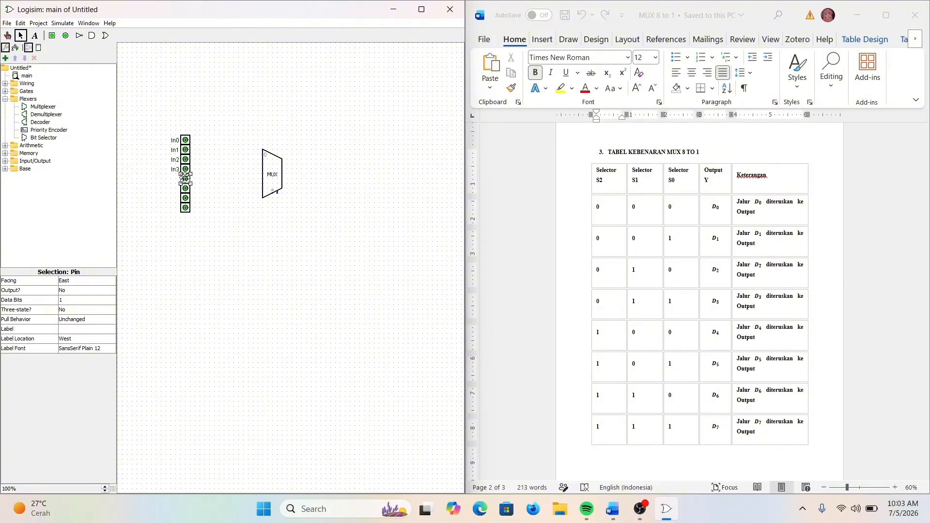
left_click(86, 330)
type("In4")
key("Return")
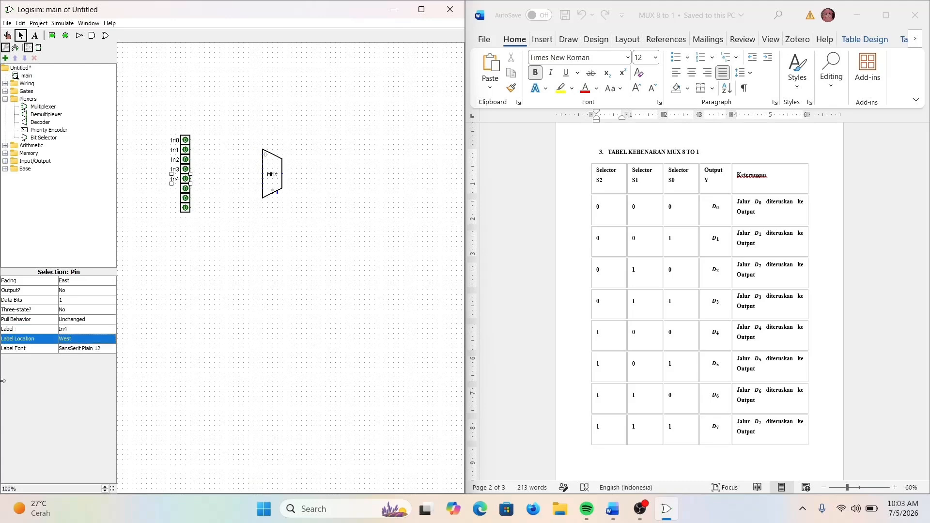
left_click(185, 189)
left_click(90, 329)
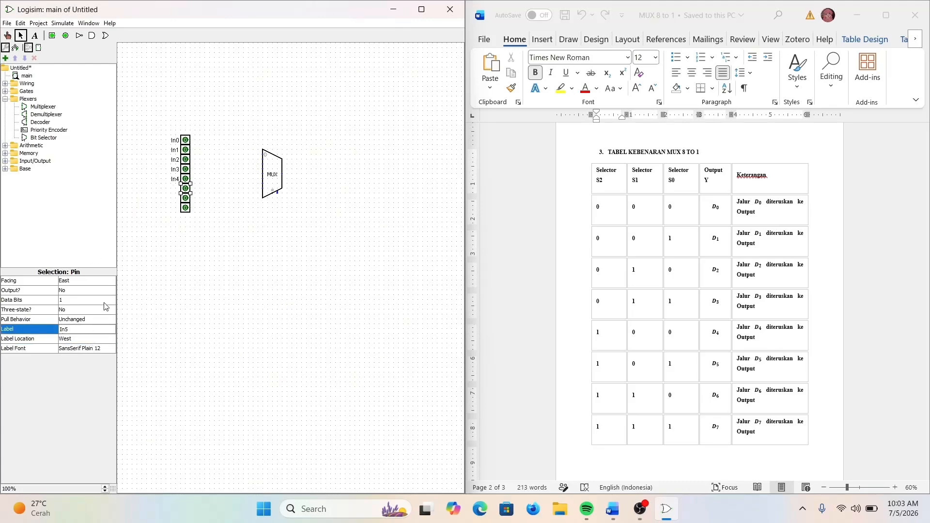
type("In5")
key("Return")
Label the last two input pins in the column In6 and In7
left_click(185, 198)
left_click(97, 329)
type("In6")
key("Return")
left_click(186, 209)
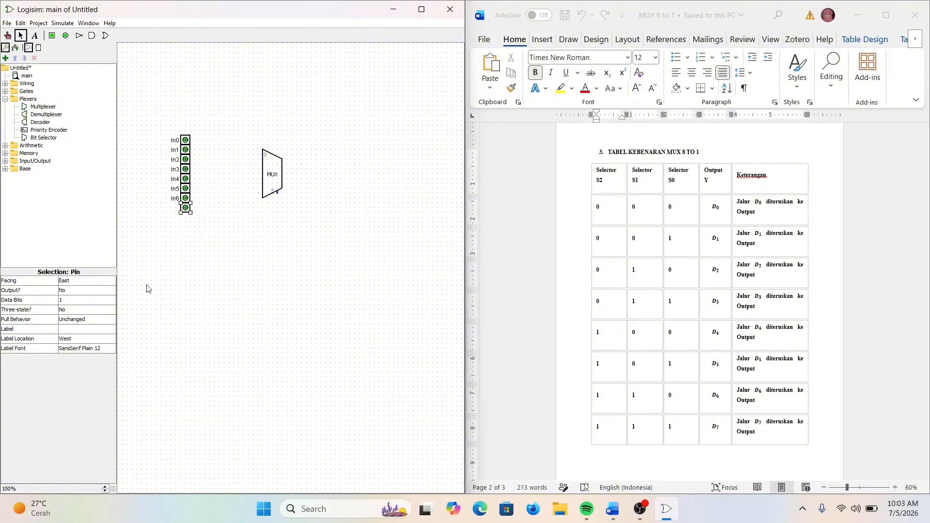
left_click(89, 330)
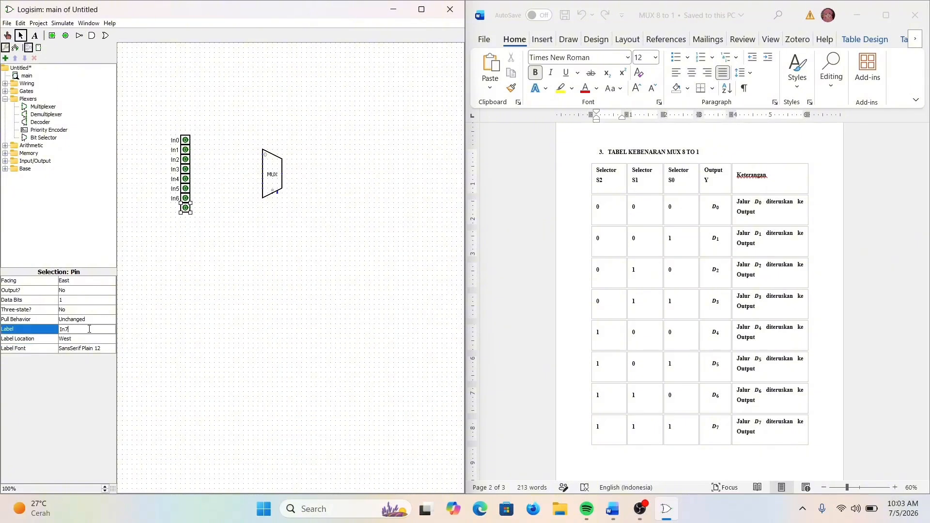
type("In7")
key("Return")
left_click(221, 303)
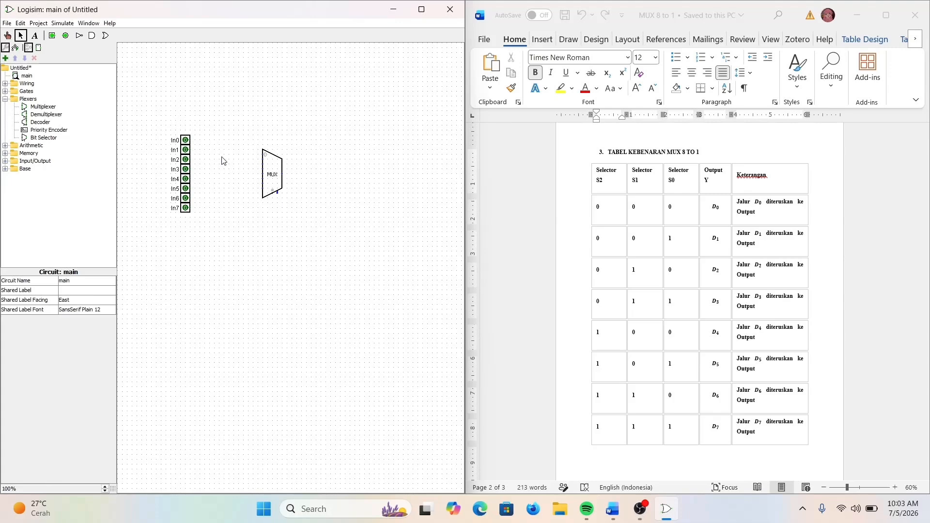
Wire pins In0 to In7 in order to the multiplexer's eight data inputs, moving the multiplexer one grid step away before wiring In7
mouse_move(192, 141)
left_mouse_down()
mouse_move(253, 141)
mouse_move(263, 154)
left_mouse_up()
left_click_drag(191, 149, 262, 164)
left_click_drag(191, 169, 190, 188)
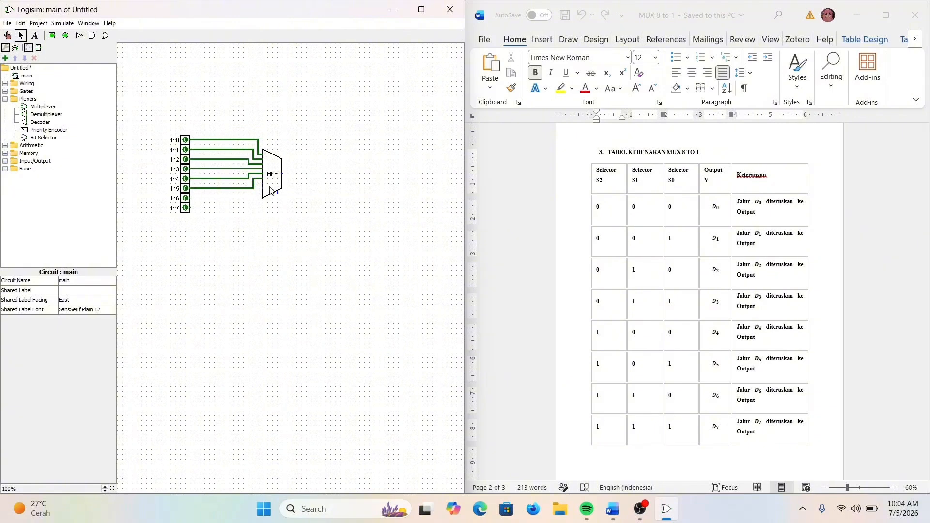
left_click_drag(262, 184, 190, 198)
left_click(285, 175)
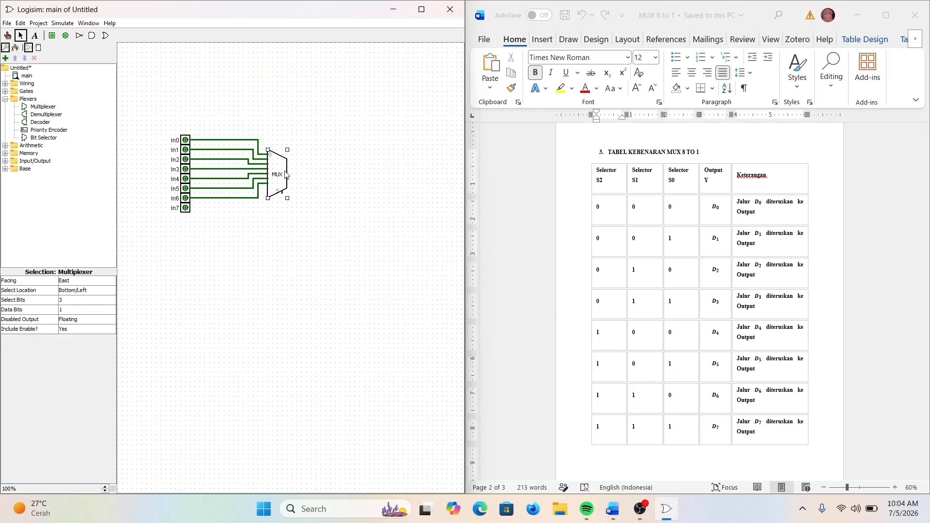
left_click_drag(267, 188, 190, 208)
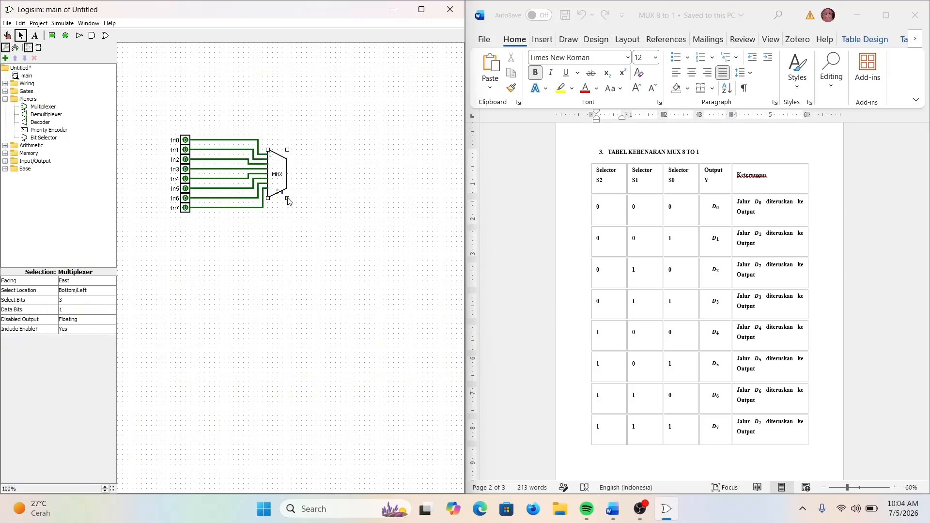
Draw a wire straight down from the multiplexer's select input and attach an input pin facing North to its end
left_click(285, 230)
left_click_drag(277, 191, 278, 232)
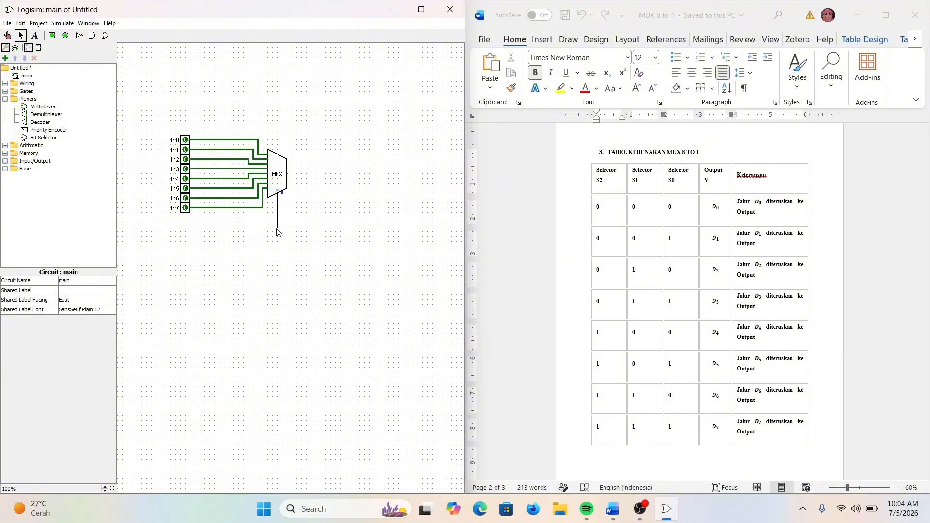
left_click(52, 36)
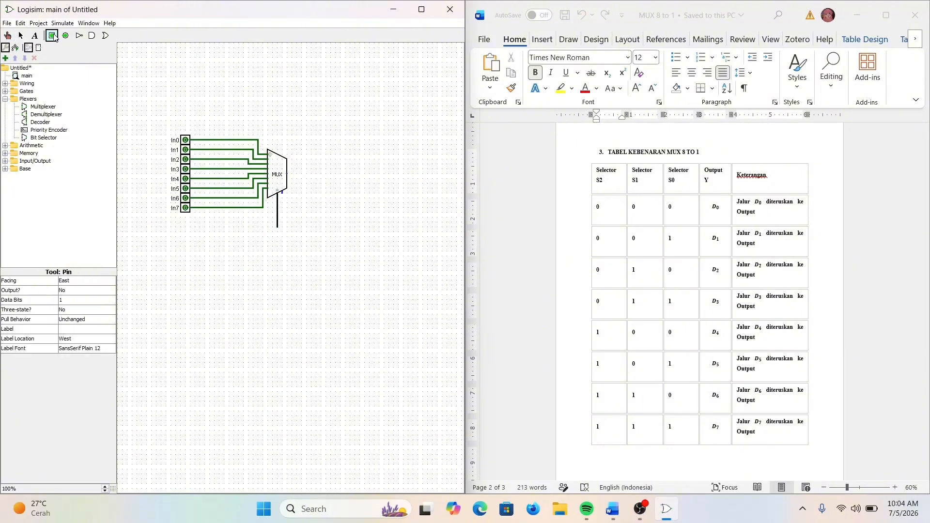
left_click(280, 237)
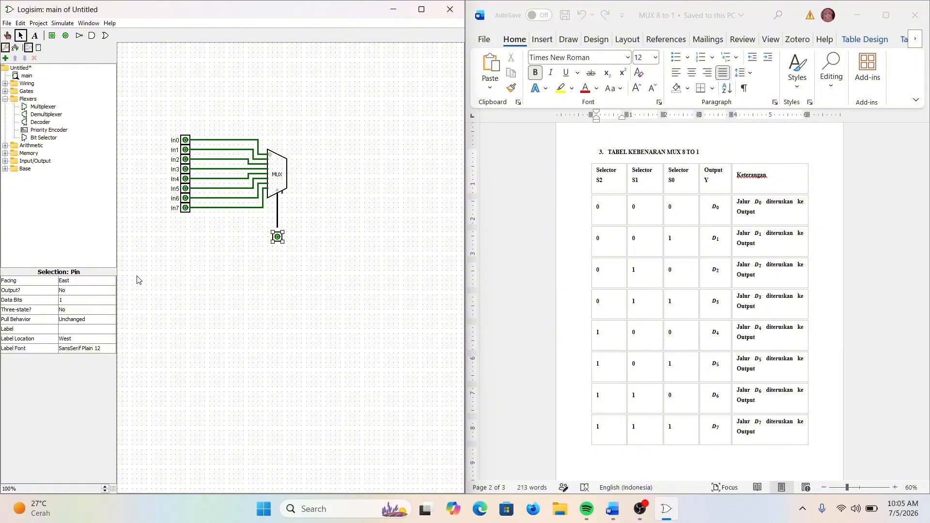
left_click(107, 283)
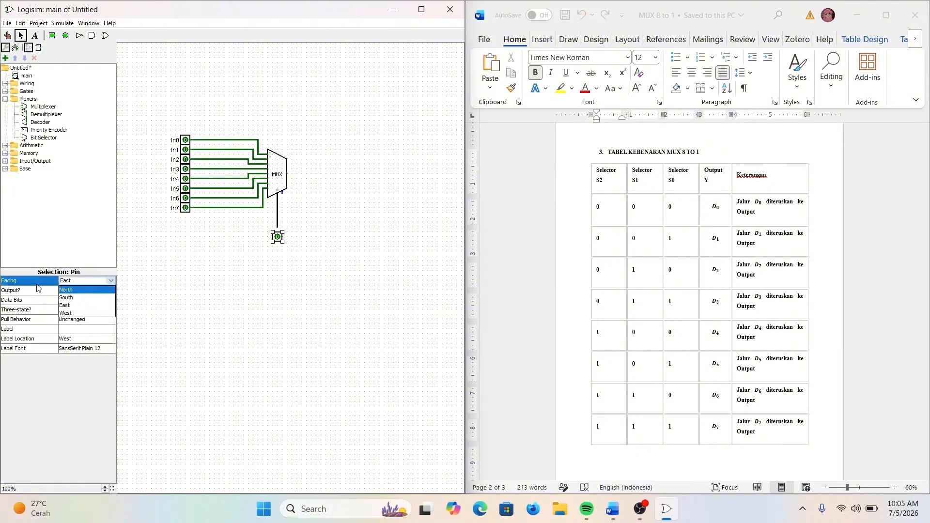
left_click(86, 290)
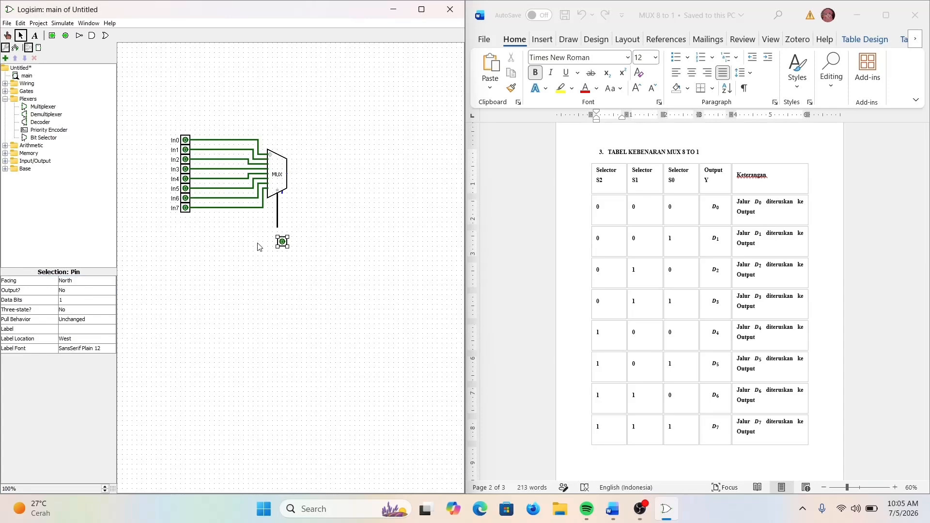
left_click_drag(279, 234, 281, 237)
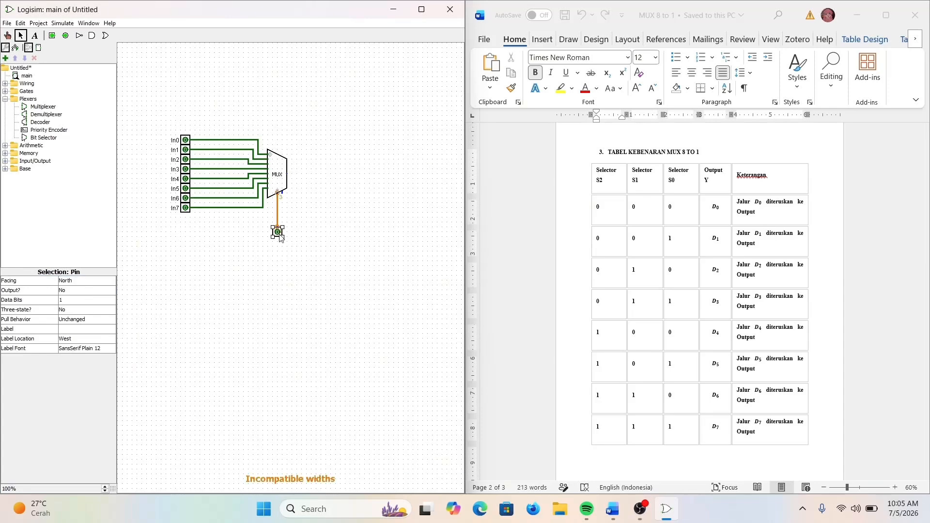
Set the data bits of the select pin below the multiplexer to 3
left_click(66, 301)
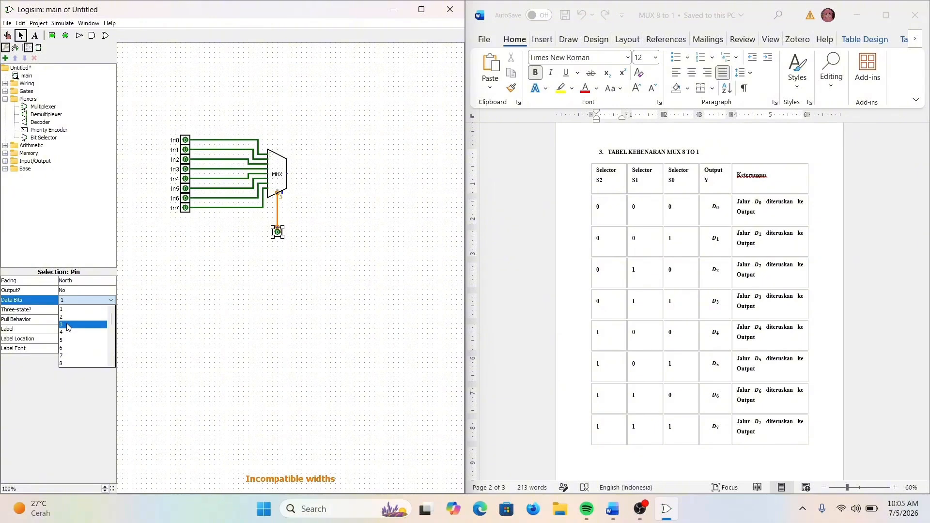
left_click(67, 325)
left_click(361, 253)
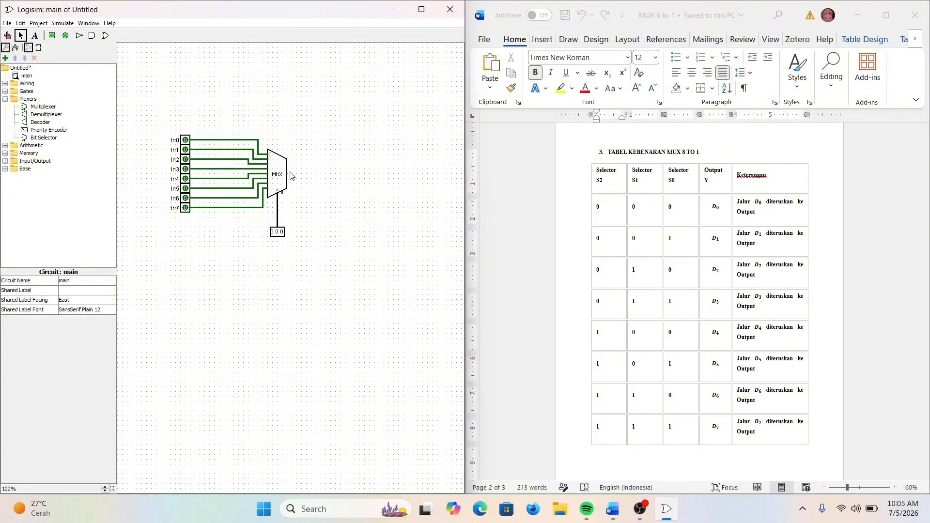
Extend a horizontal wire from the multiplexer's output and place an LED at its end
left_click_drag(287, 174, 322, 175)
left_click(6, 161)
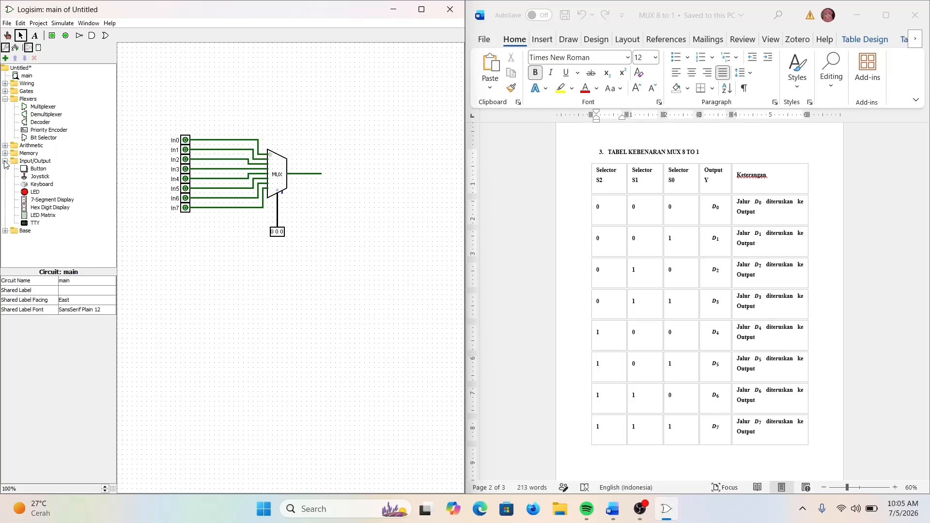
left_click(29, 192)
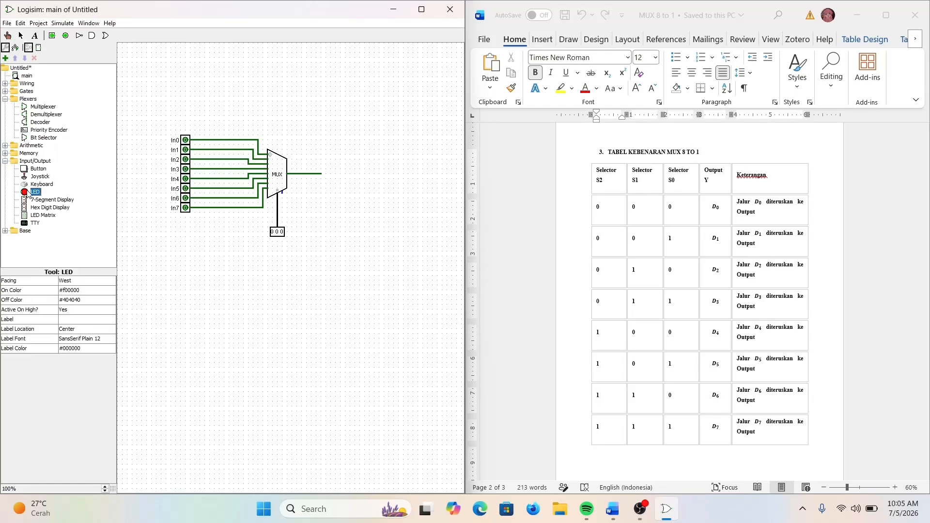
left_click(322, 174)
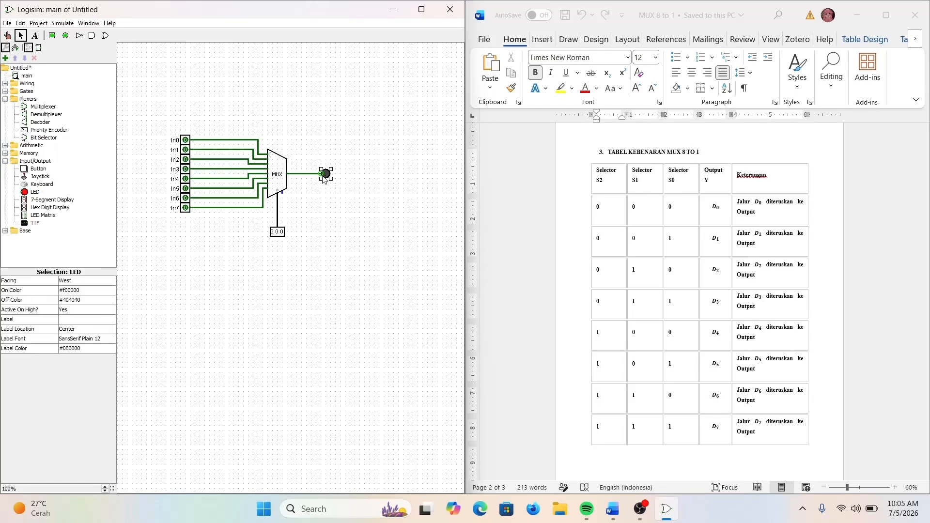
left_click(334, 235)
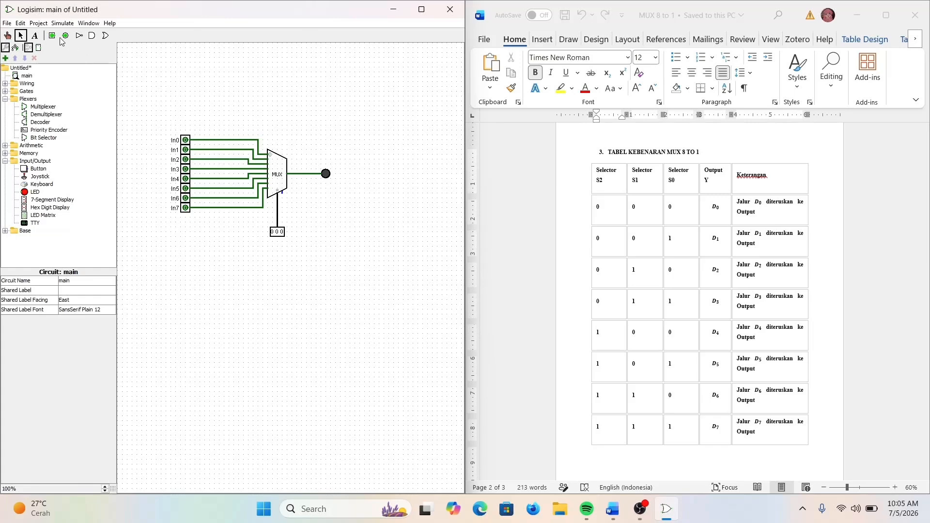
Add the text "S2 S1 S0" below the 3-bit select pin and centre it under the pin
left_click(35, 36)
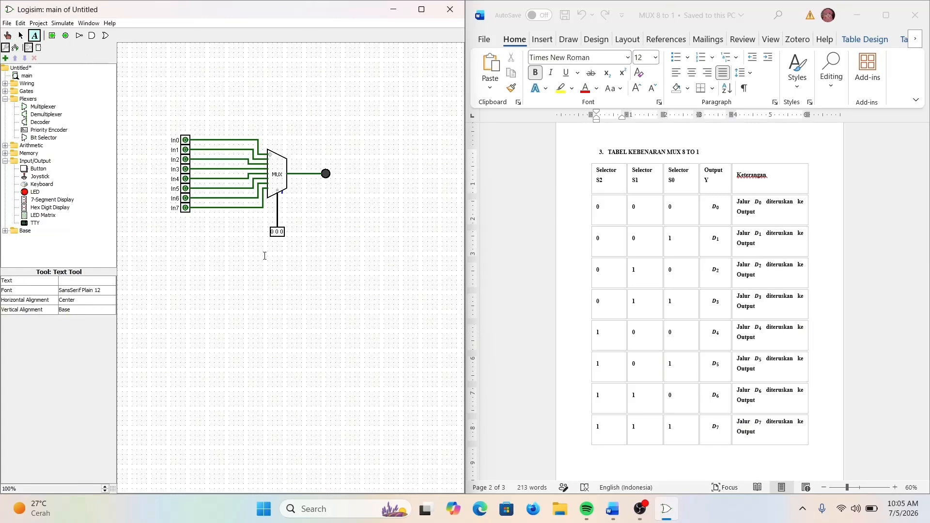
left_click(269, 240)
type("S0 S1 S0")
left_click(18, 34)
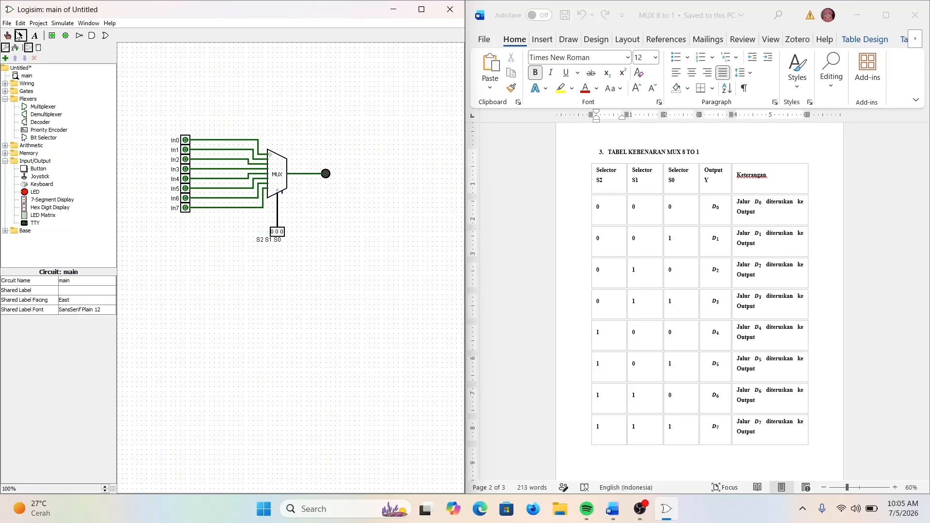
left_click(279, 240)
left_click_drag(279, 241, 286, 243)
left_click(290, 262)
Test In0 with selector 000 and In1 with selector 001 by toggling each input on and off
left_click(8, 35)
left_click(185, 140)
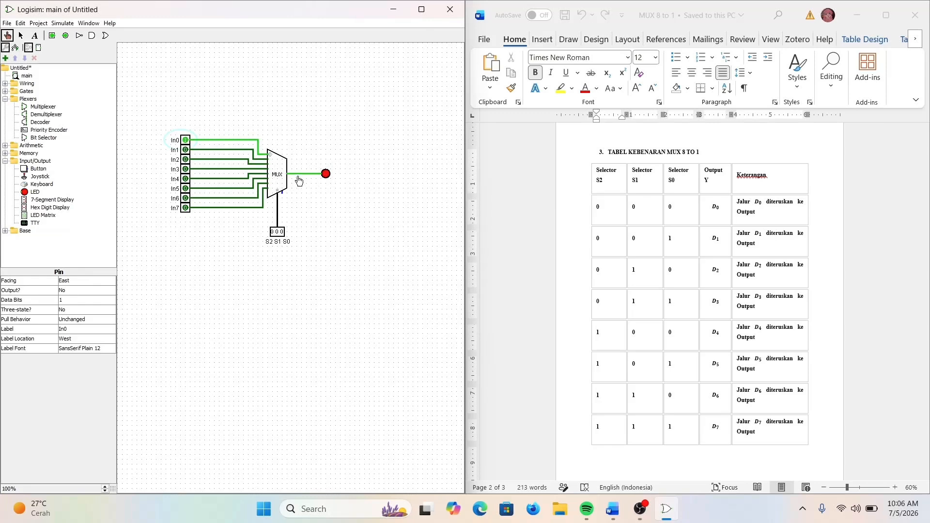
left_click(185, 141)
left_click(282, 232)
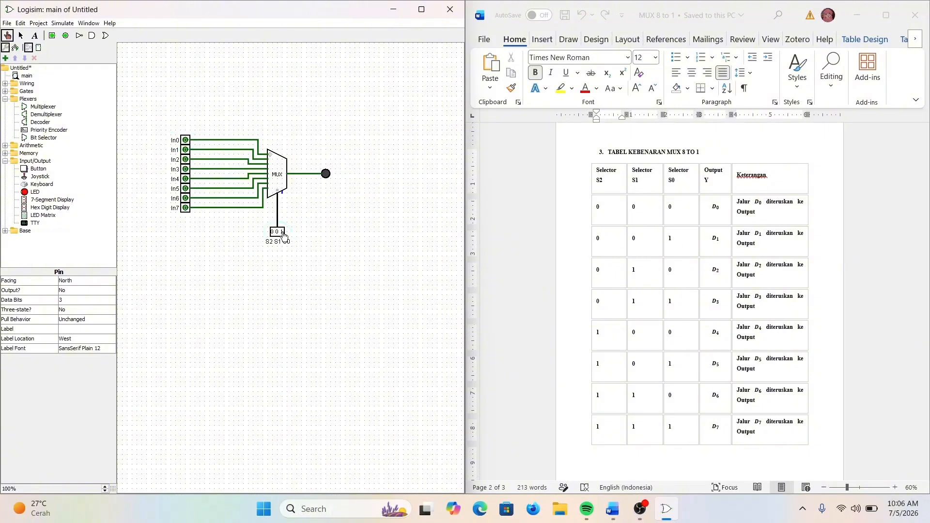
left_click(186, 150)
left_click(186, 151)
Test In2 with selector 010 and In3 with selector 011 by toggling each input on and off
left_click(282, 232)
left_click(277, 232)
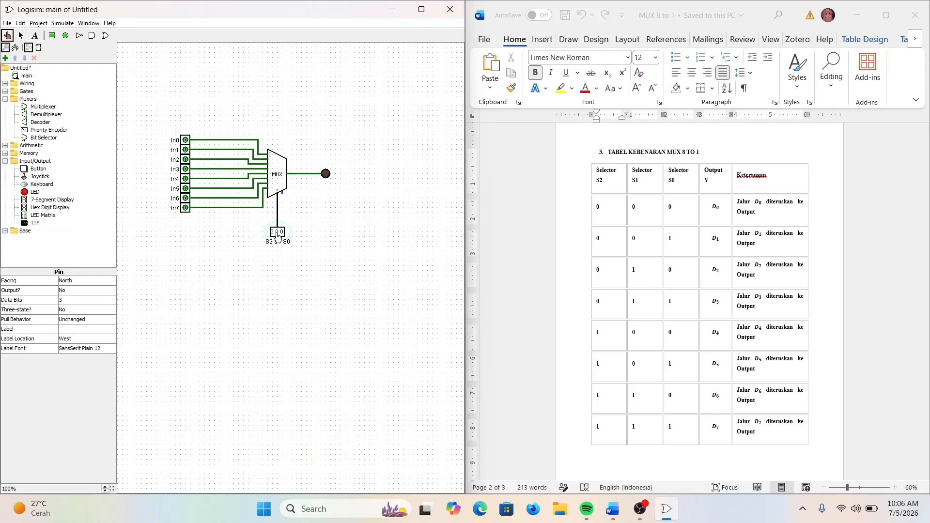
left_click(184, 160)
left_click(184, 161)
left_click(275, 232)
left_click(281, 232)
left_click(277, 232)
left_click(185, 170)
left_click(185, 170)
Test In4 with selector 100 and In5 with selector 101 by toggling each input on and off
left_click(277, 232)
left_click(281, 232)
left_click(185, 179)
left_click(185, 179)
left_click(185, 189)
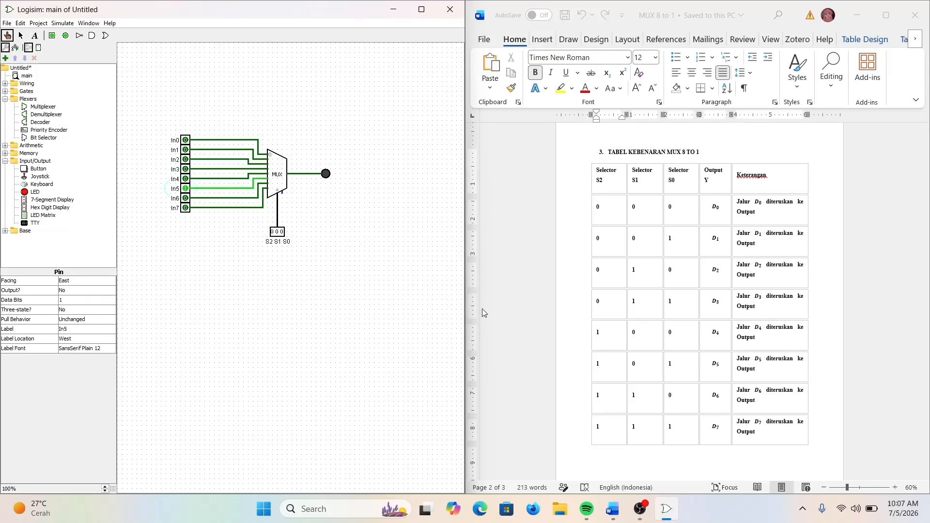
left_click(272, 233)
left_click(185, 189)
Set the selector to 110 and test In6 by toggling it on and off
left_click(272, 232)
left_click(278, 234)
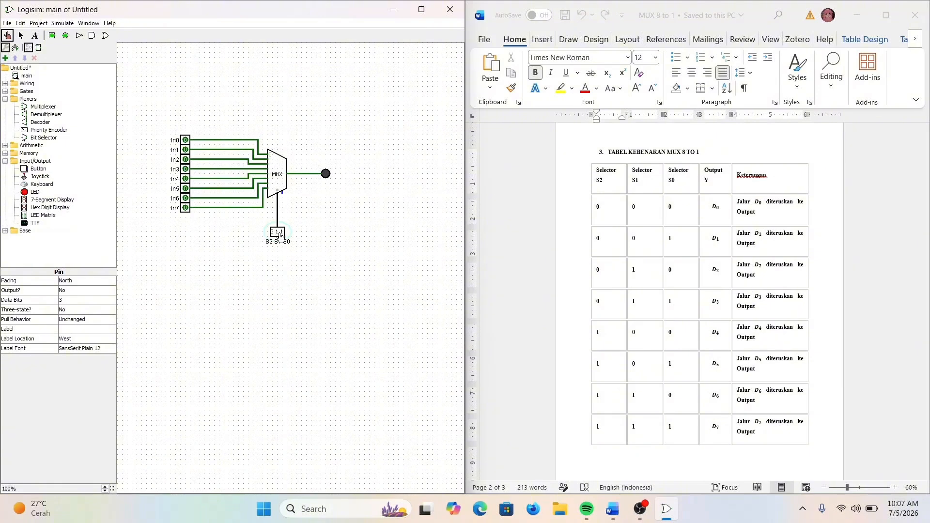
left_click(277, 233)
left_click(282, 233)
left_click(185, 198)
left_click(277, 234)
left_click(186, 199)
Switch In7 on and set the selector to 111 to test the last data input
left_click(186, 208)
left_click(274, 233)
left_click(274, 232)
left_click(278, 232)
left_click(282, 232)
Maximize the Logisim window and move the whole multiplexer circuit to the upper-right area of the canvas
scroll(746, 414, "down", 5)
scroll(748, 417, "down", 2)
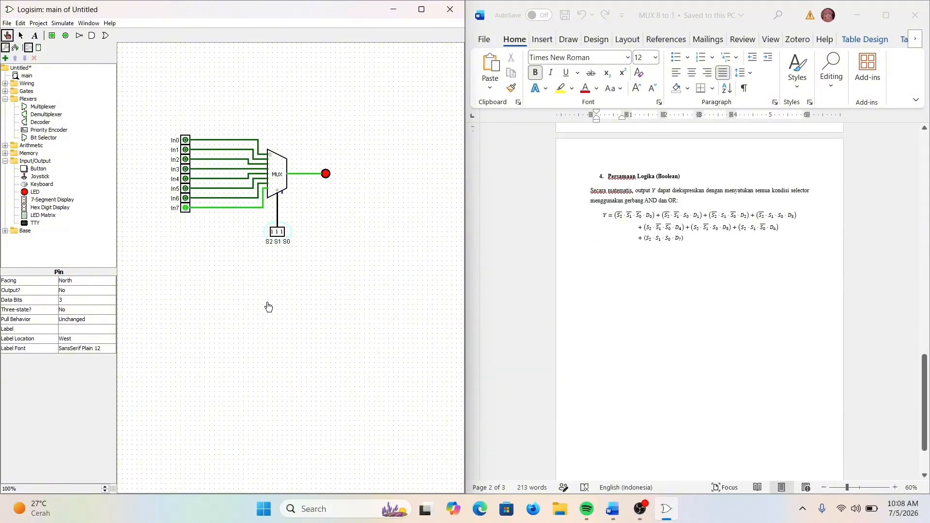
left_click(422, 9)
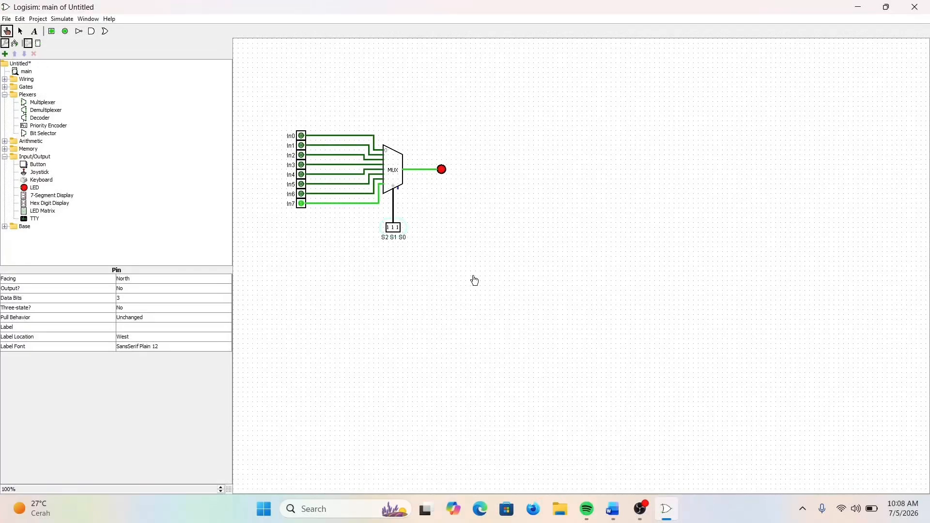
left_click(20, 31)
left_click_drag(268, 104, 489, 306)
left_click_drag(405, 168, 857, 95)
left_click(800, 153)
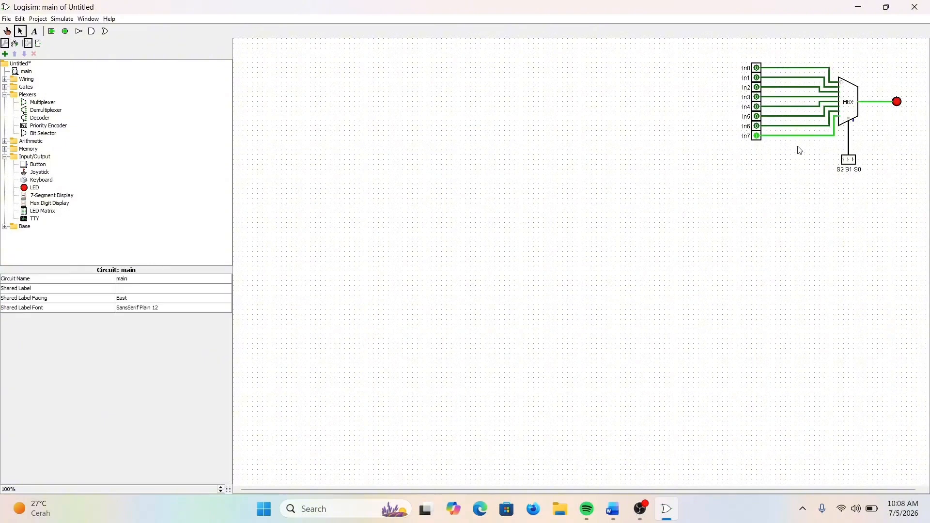
Switch In7 off and reset the 3-bit selector to 000
left_click(8, 31)
left_click(757, 136)
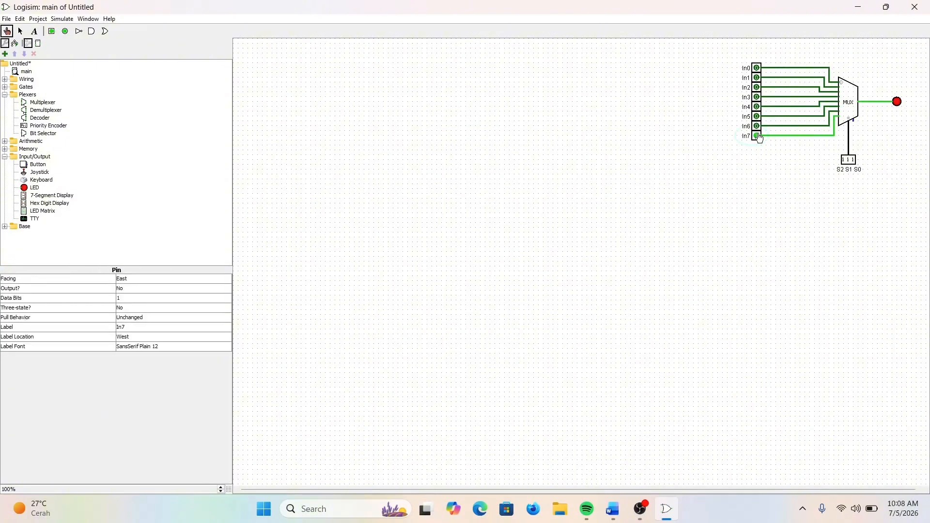
left_click(848, 160)
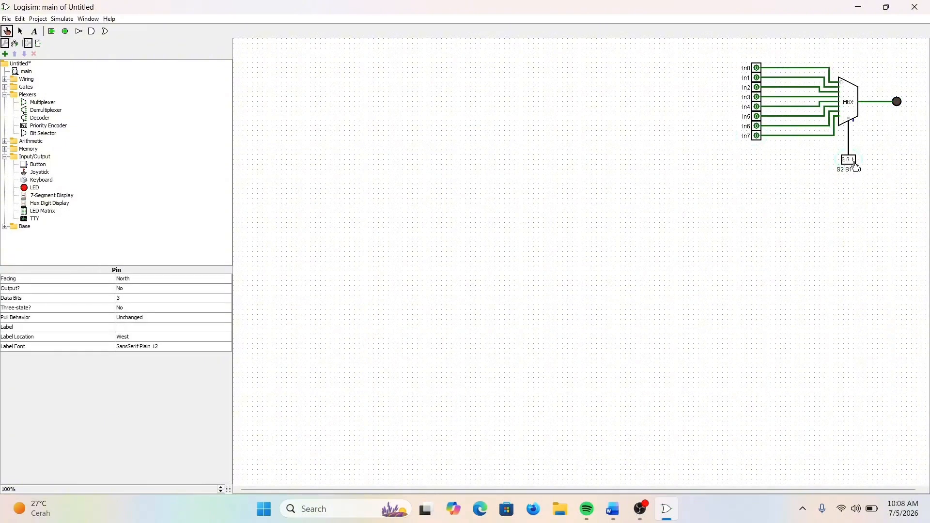
Place an AND gate on the empty canvas beside the multiplexer circuit and set its number of inputs to 4
left_click(93, 34)
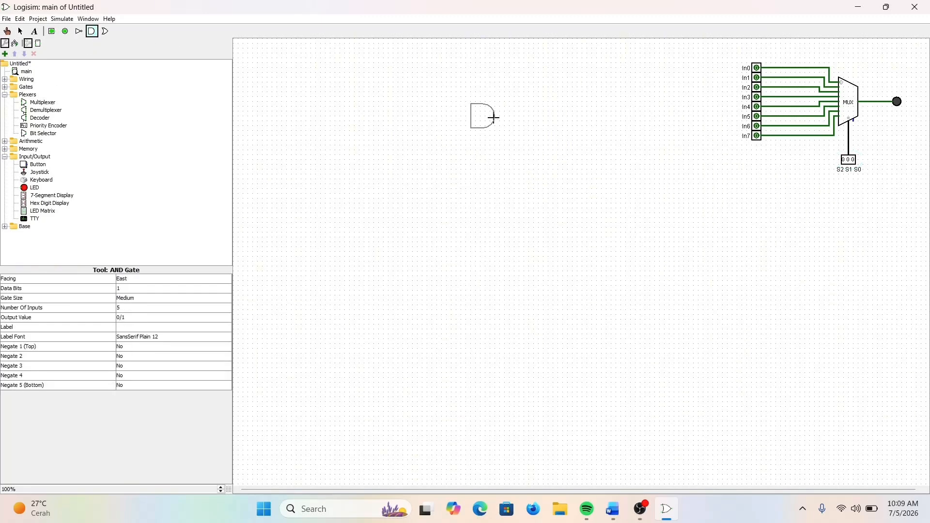
left_click(486, 96)
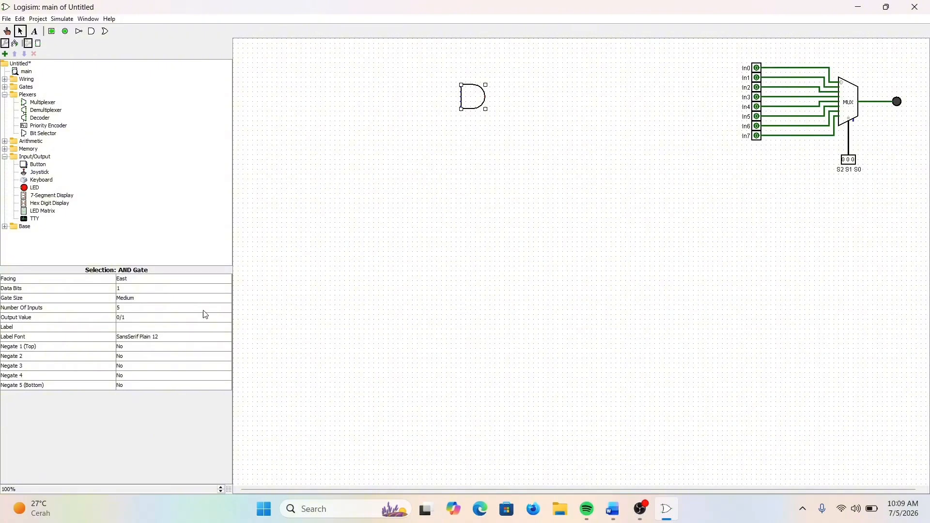
left_click(144, 310)
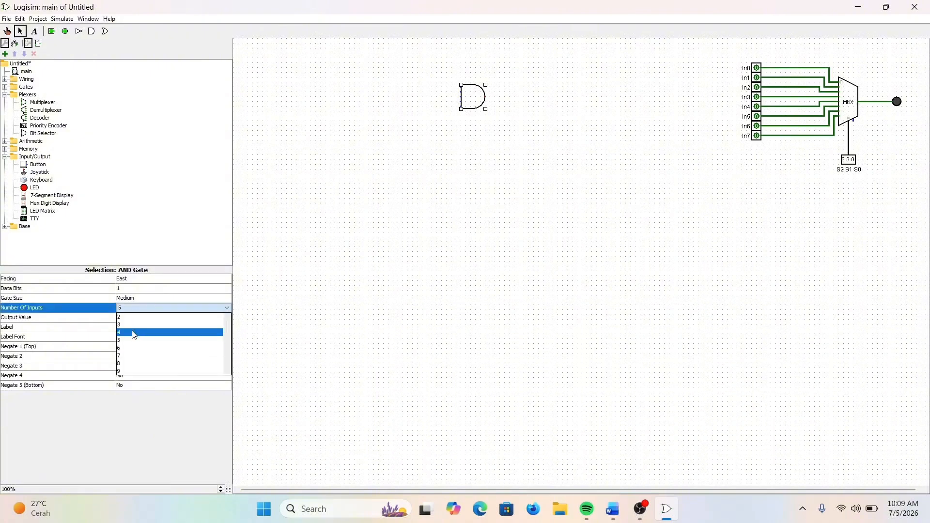
left_click(131, 333)
Duplicate the 4-input AND gate into an evenly spaced vertical column of eight gates
key("ctrl+d")
left_click_drag(480, 110, 481, 228)
key("ctrl+d")
key("ctrl+d")
left_click_drag(454, 77, 502, 324)
left_click_drag(479, 238, 464, 376)
left_click(535, 367)
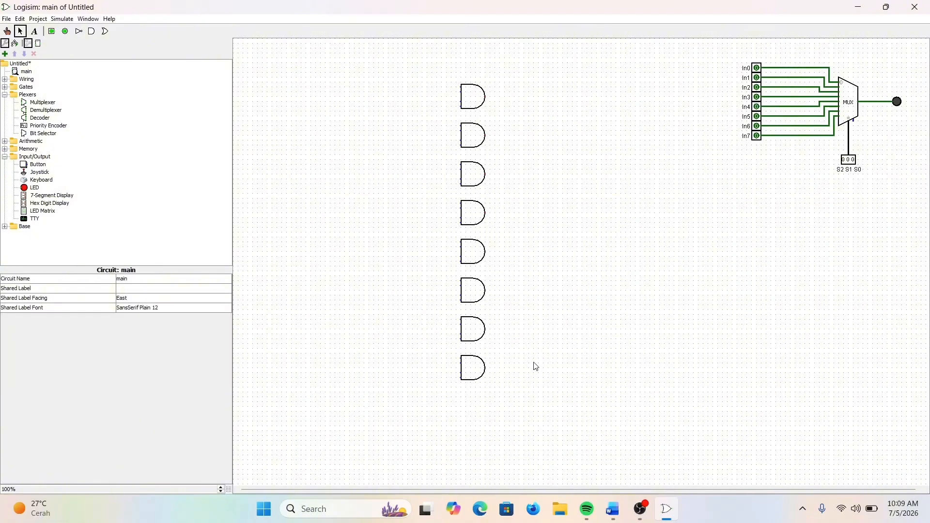
Consult the Boolean equation in the Word document, return to Logisim and label the top two AND gates D0 and D1
left_click(613, 509)
left_click(369, 292)
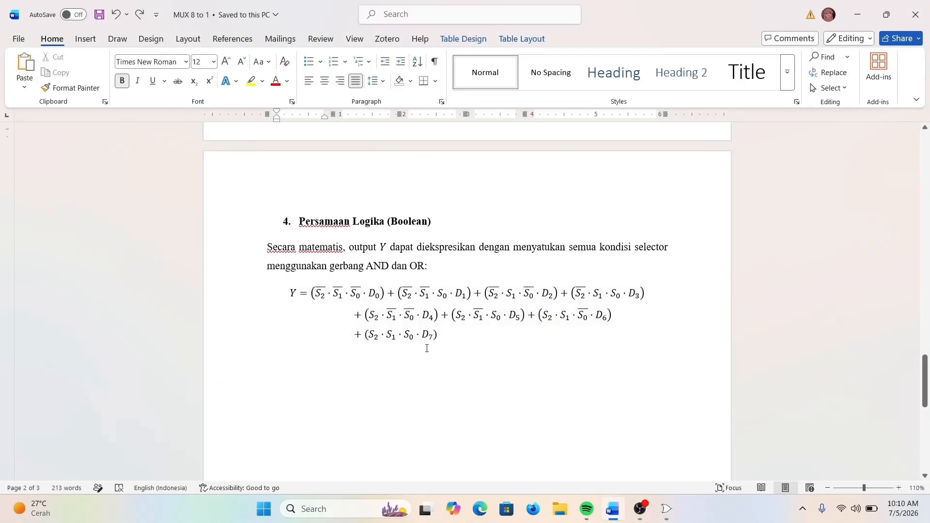
left_click(666, 516)
left_click(473, 103)
left_click(129, 326)
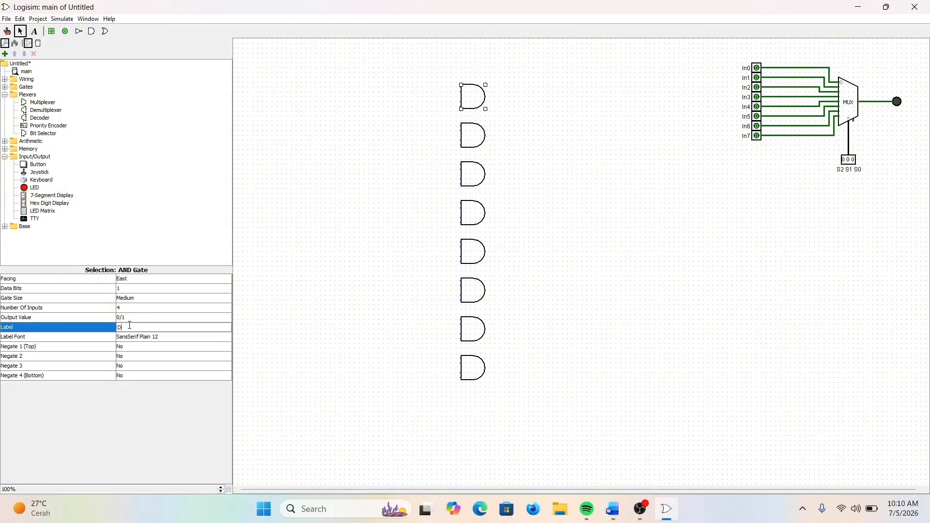
type("D0")
key("Return")
left_click(473, 135)
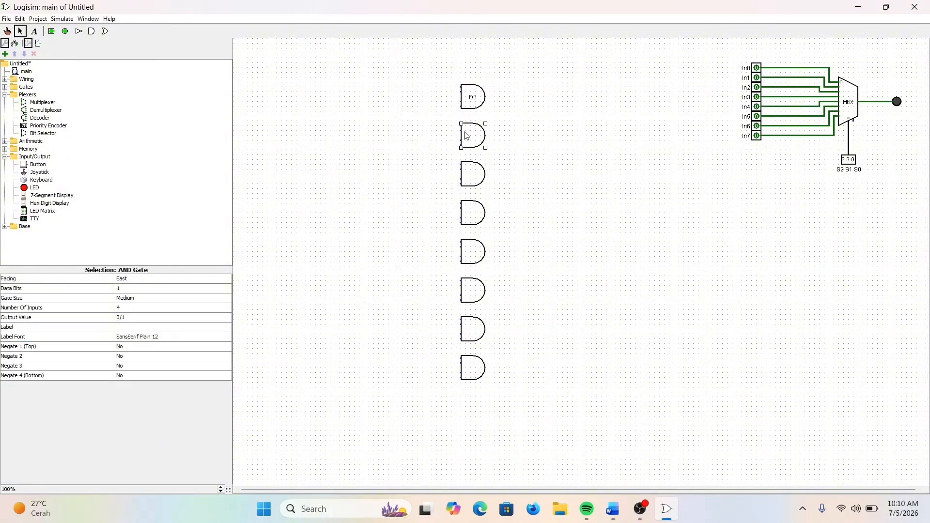
left_click(119, 327)
type("D1")
key("Return")
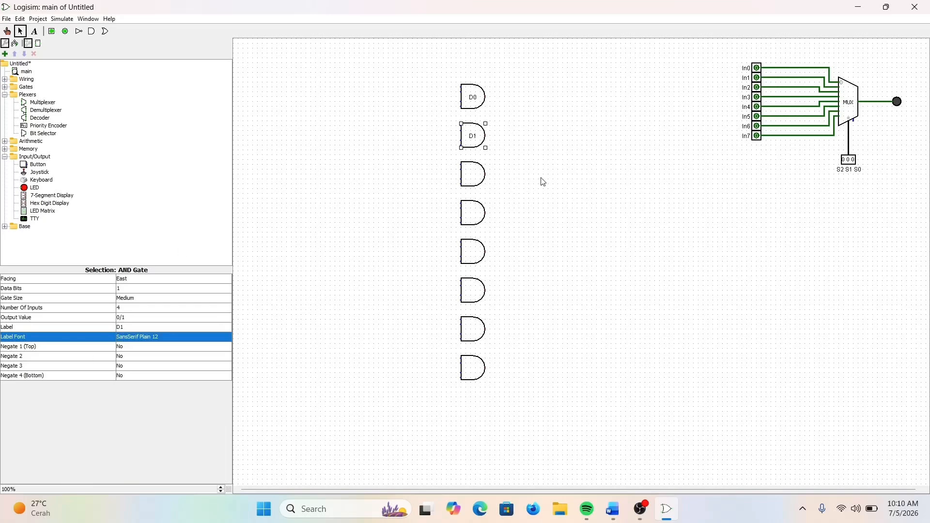
Label the third and fourth AND gates in the column D2 and D3
left_click(477, 176)
left_click(146, 327)
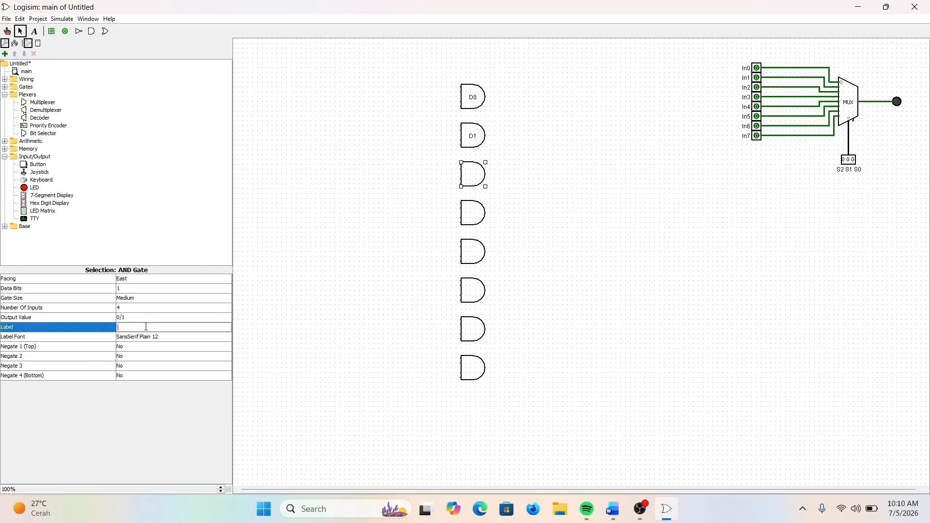
type("D2")
key("Return")
left_click(474, 213)
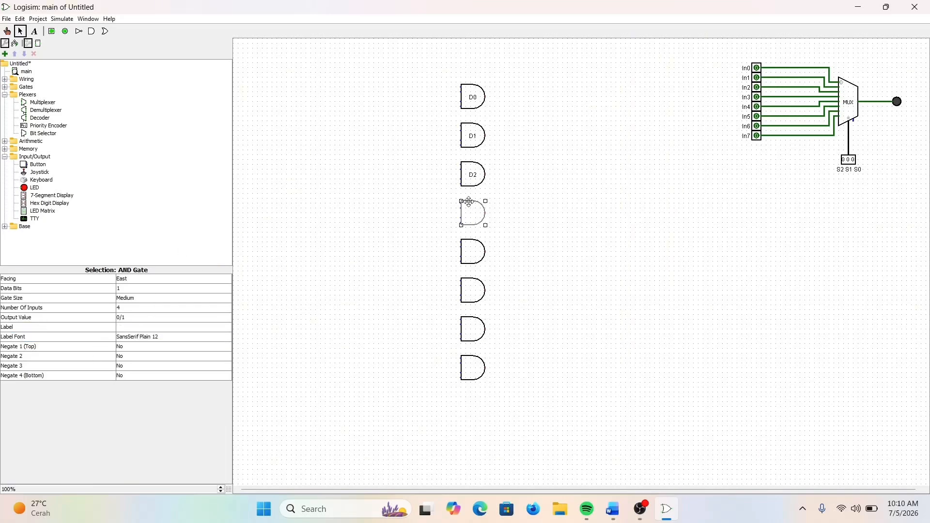
left_click(155, 327)
type("D3")
key("Return")
Label the fifth and sixth AND gates in the column D4 and D5
left_click(482, 245)
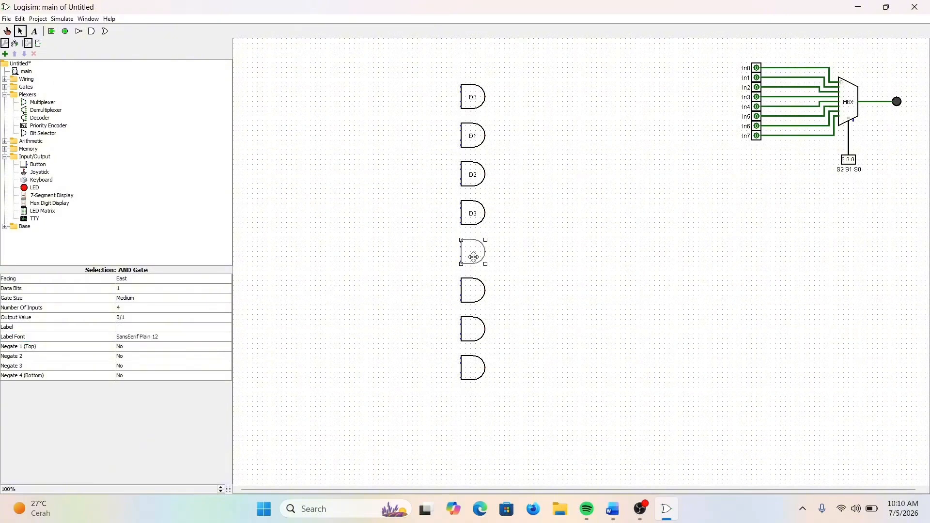
left_click(127, 318)
left_click(127, 325)
left_click(142, 329)
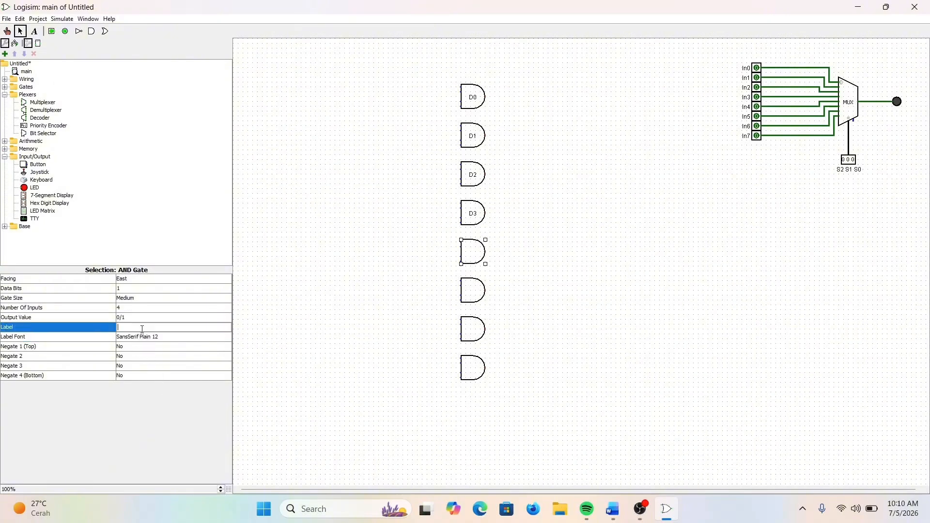
left_click(144, 333)
left_click(481, 291)
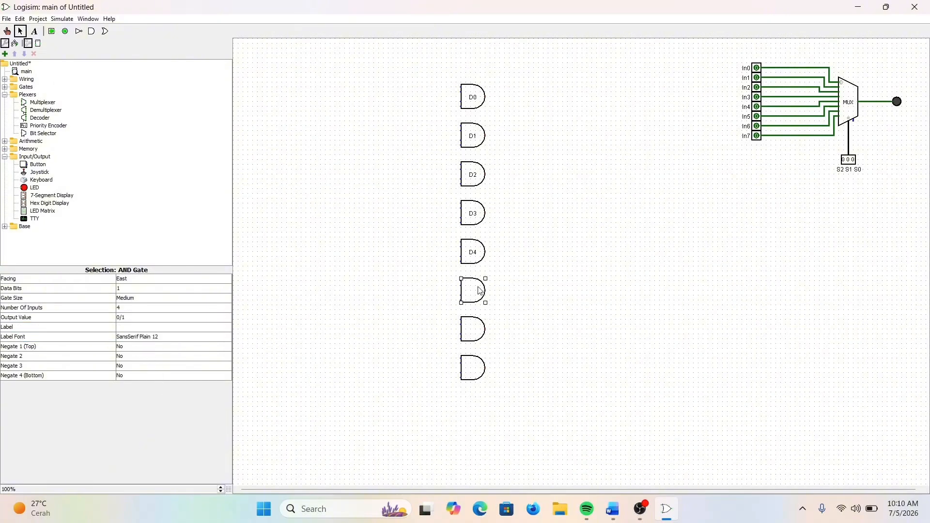
left_click(129, 329)
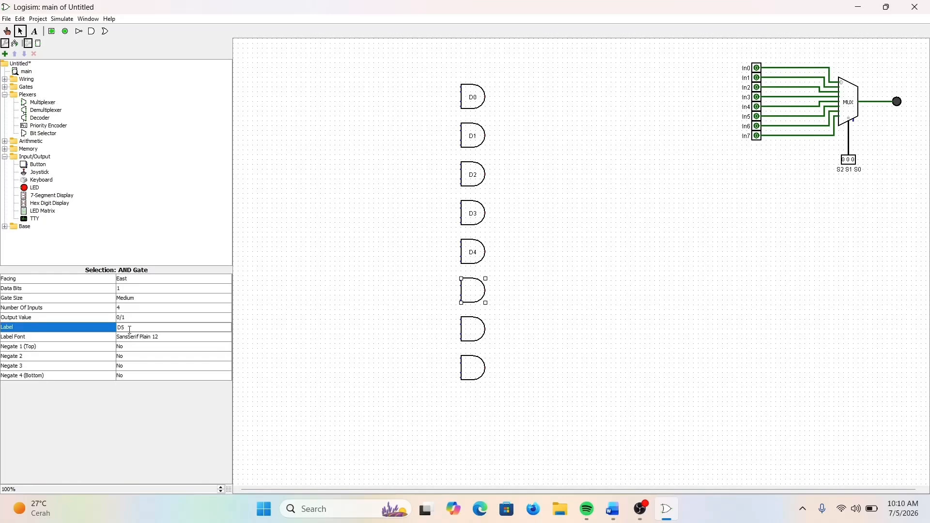
type("D5")
key("Return")
Label the last two AND gates in the column D6 and D7
left_click(480, 328)
left_click(145, 328)
type("D6")
key("Return")
left_click(477, 380)
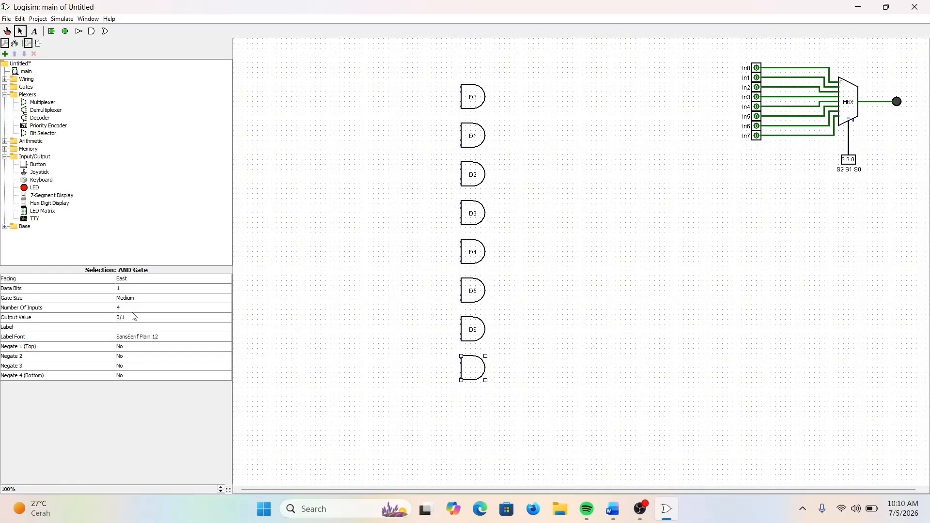
left_click(130, 328)
type("D7")
key("Return")
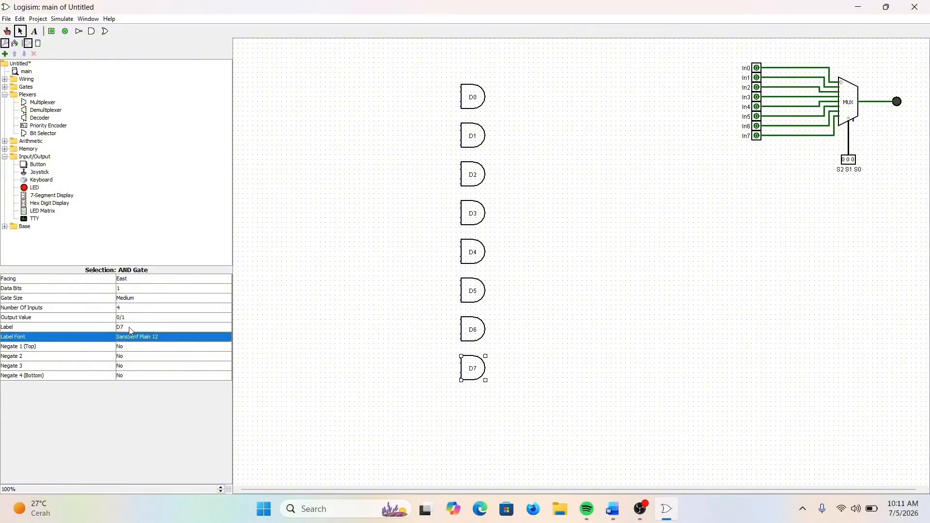
left_click(279, 425)
Place an input pin near gate D0 and duplicate it into a vertical column of eight pins, one beside each AND gate
left_click(54, 31)
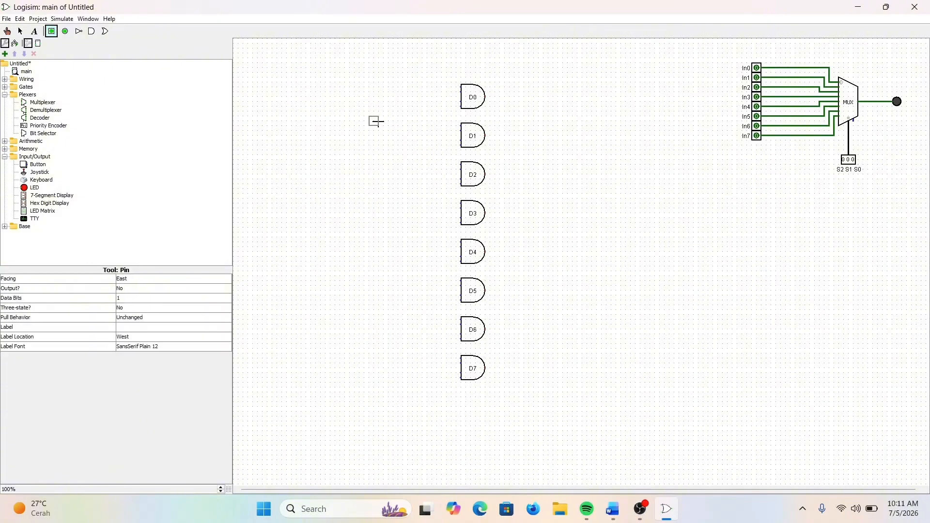
left_click(335, 106)
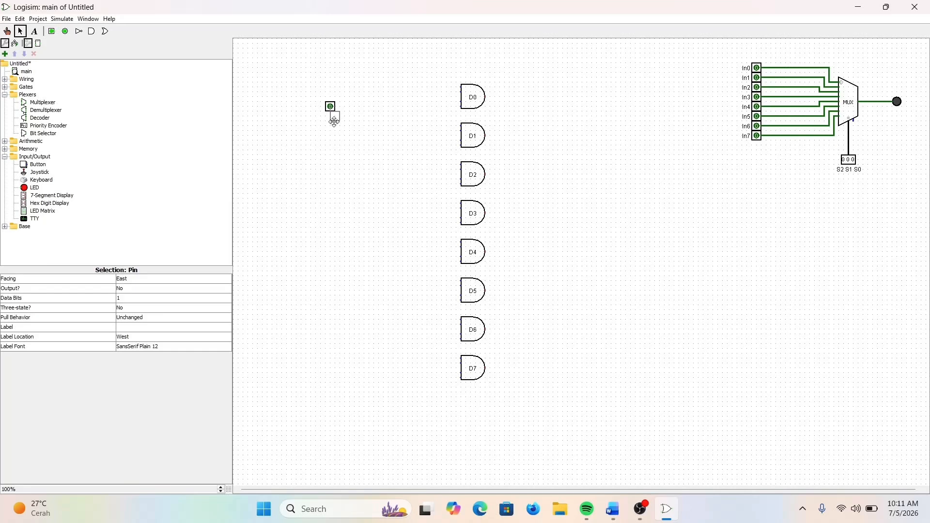
left_click(331, 146)
key("ctrl+d")
left_click(332, 191)
left_click(329, 226)
left_click_drag(313, 77, 342, 393)
key("ctrl+d")
left_click(421, 385)
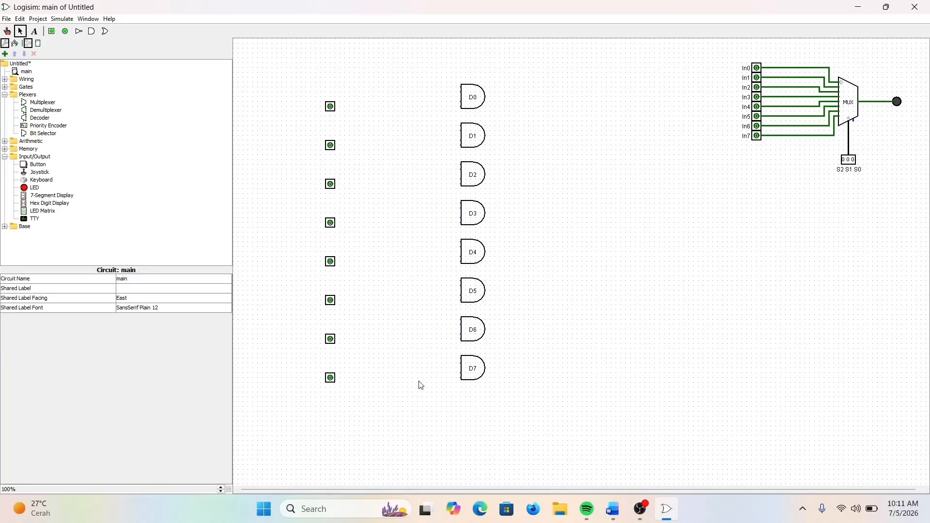
Label the input pins beside gates D0 and D1 as In0 and In1
left_click(332, 107)
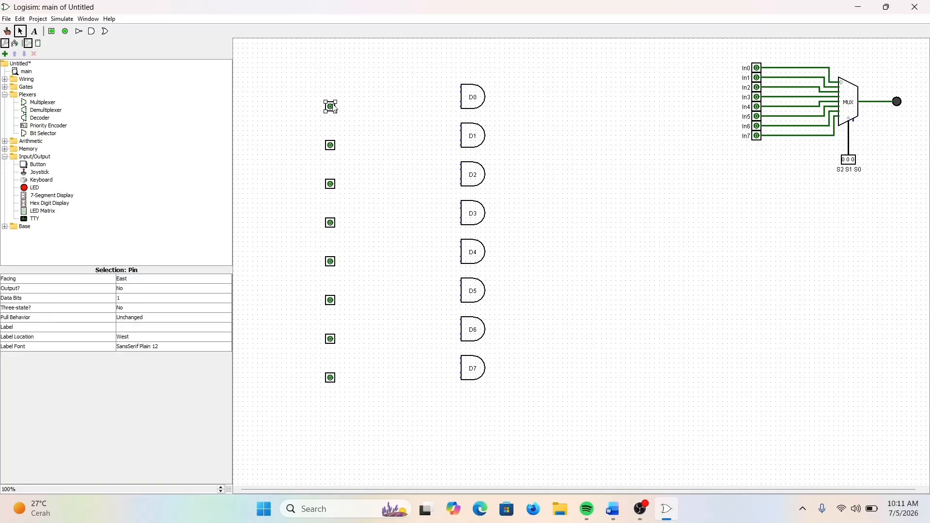
left_click(135, 327)
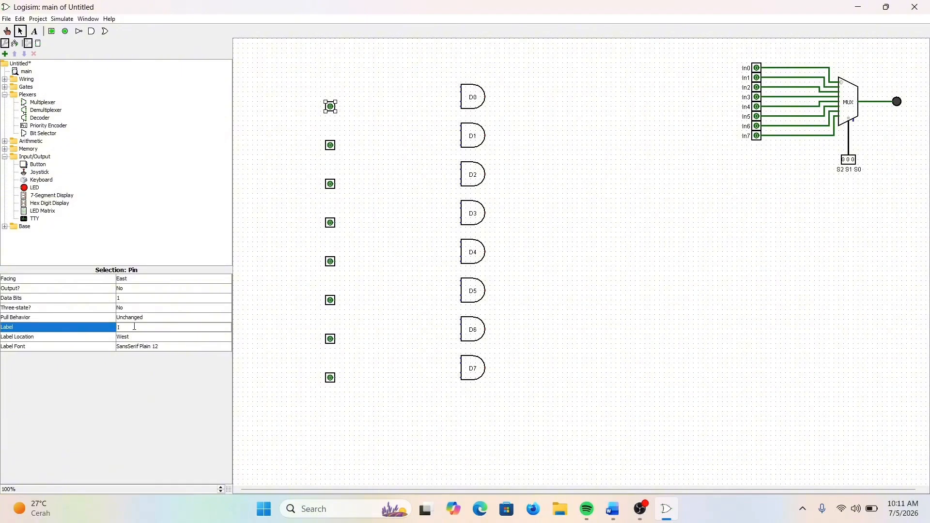
type("In0")
key("Return")
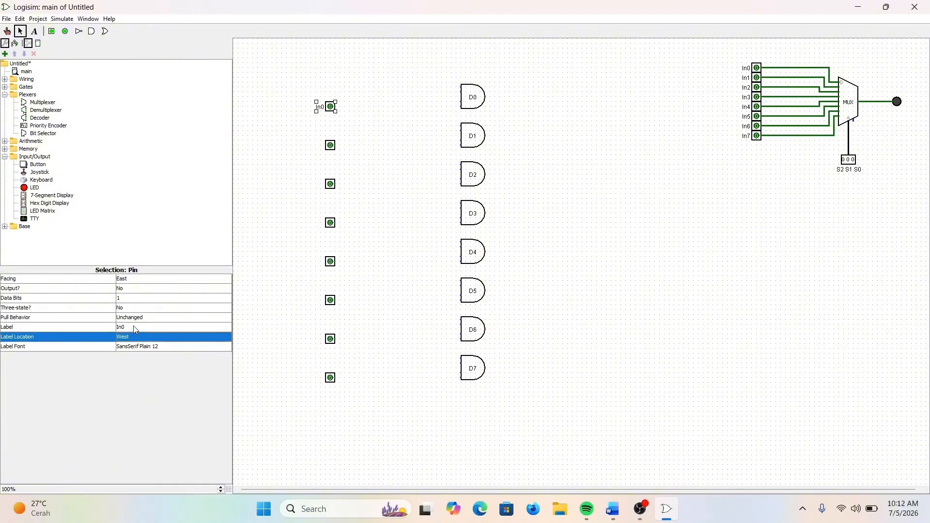
left_click(331, 145)
left_click(152, 327)
type("In1")
key("Return")
Label the input pins beside gates D2 and D3 as In2 and In3
left_click(331, 184)
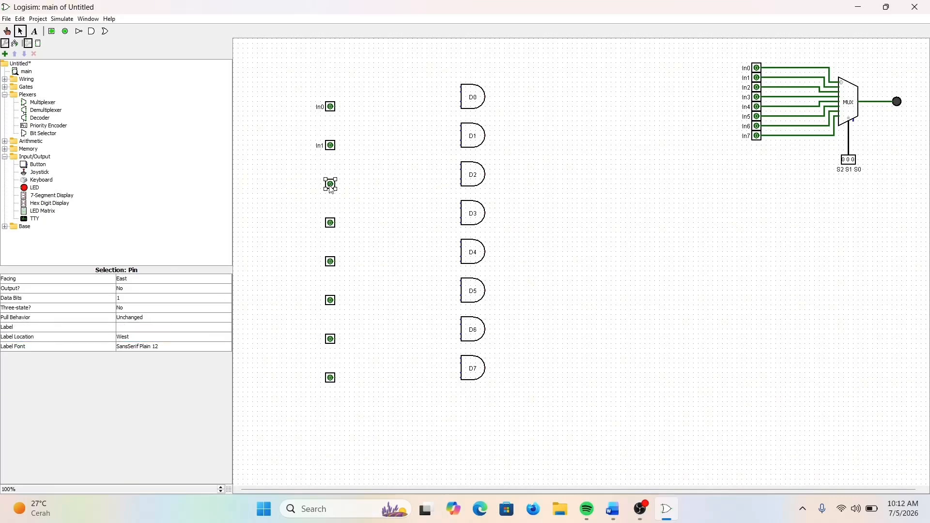
left_click(142, 328)
type("In")
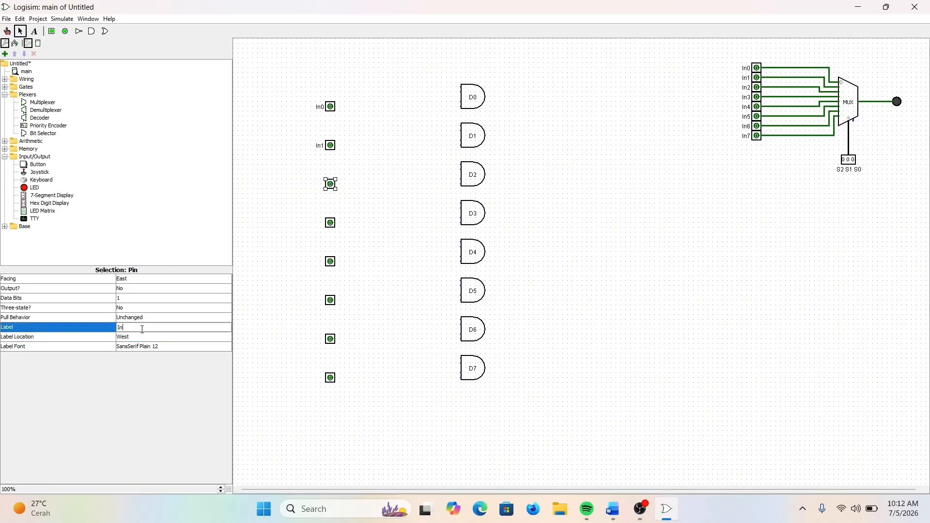
type("2")
key("Return")
left_click(330, 223)
left_click(137, 327)
type("In3")
key("Return")
Label the input pins beside gates D4 and D5 as In4 and In5
left_click(331, 261)
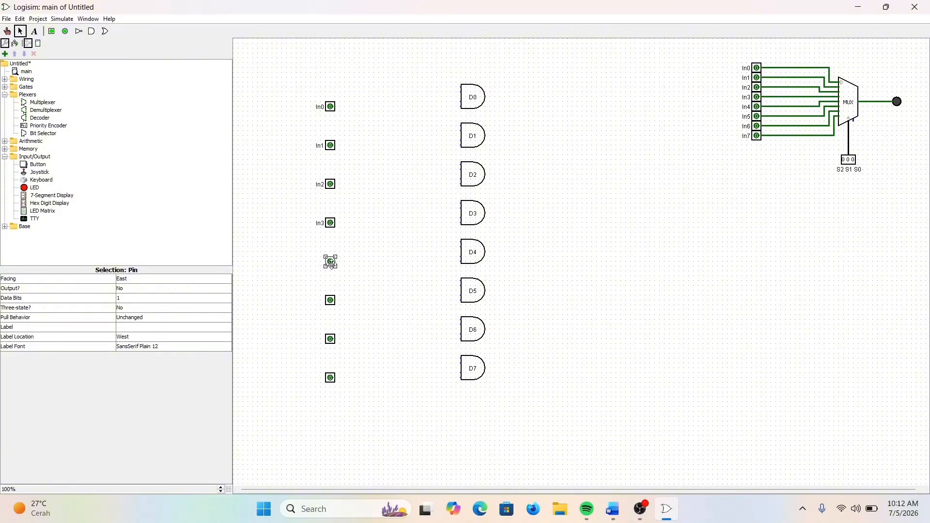
left_click(135, 327)
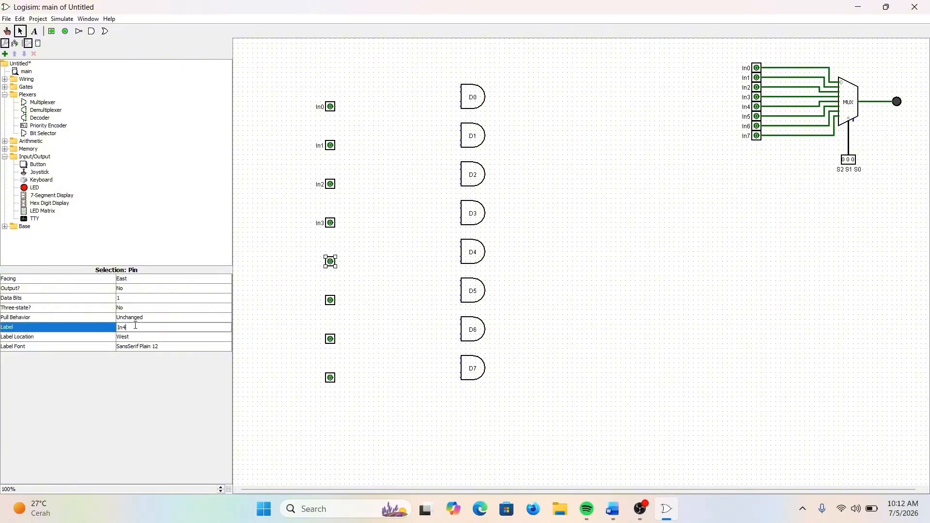
type("In4")
key("Return")
left_click(331, 301)
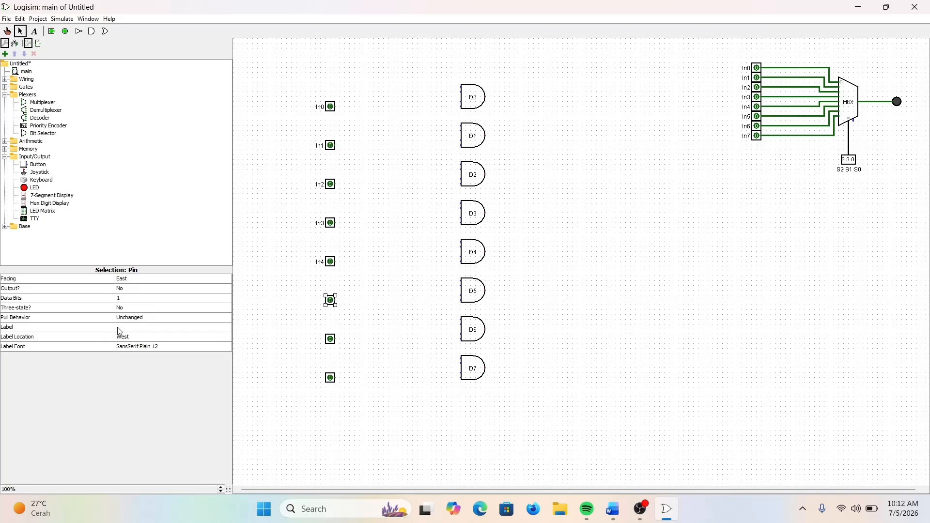
left_click(118, 328)
type("In5")
key("Return")
Label the input pins beside gates D6 and D7 as In6 and In7
left_click(331, 339)
left_click(178, 329)
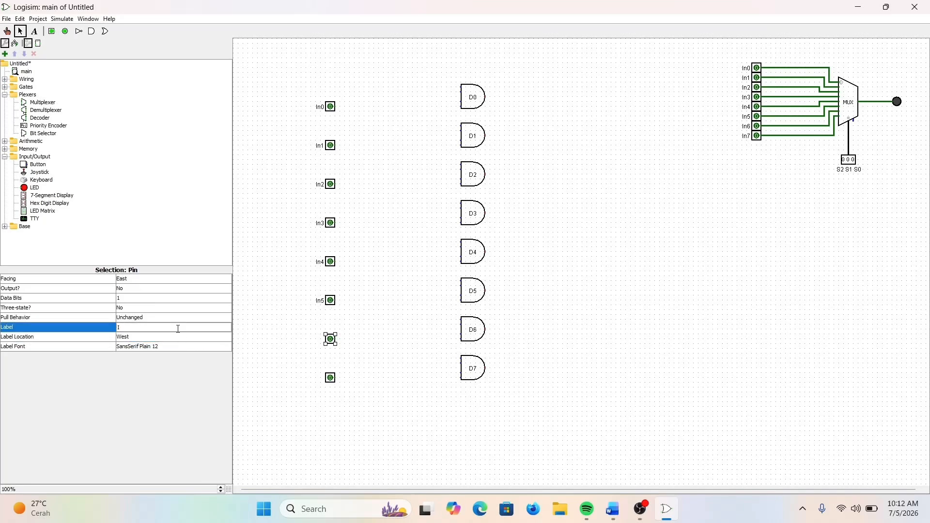
type("In6")
key("Return")
left_click(331, 377)
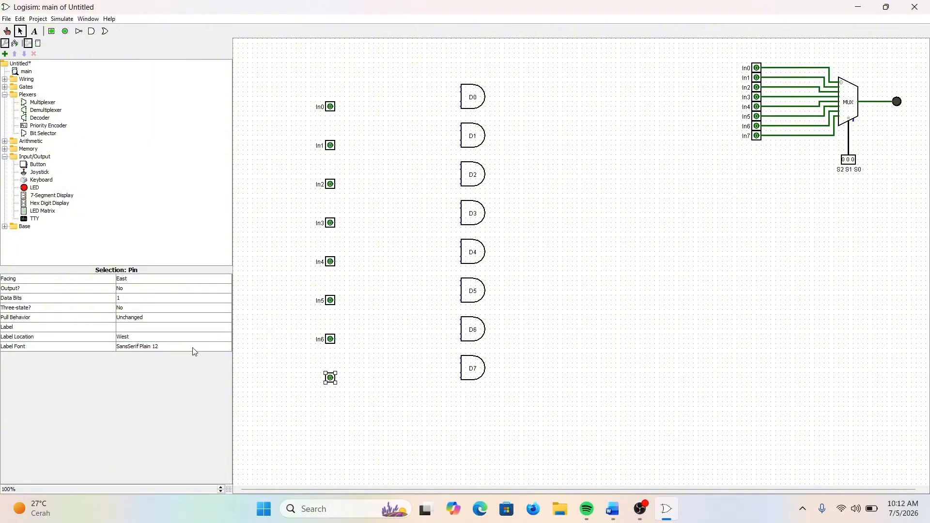
left_click(159, 326)
type("In7")
key("Return")
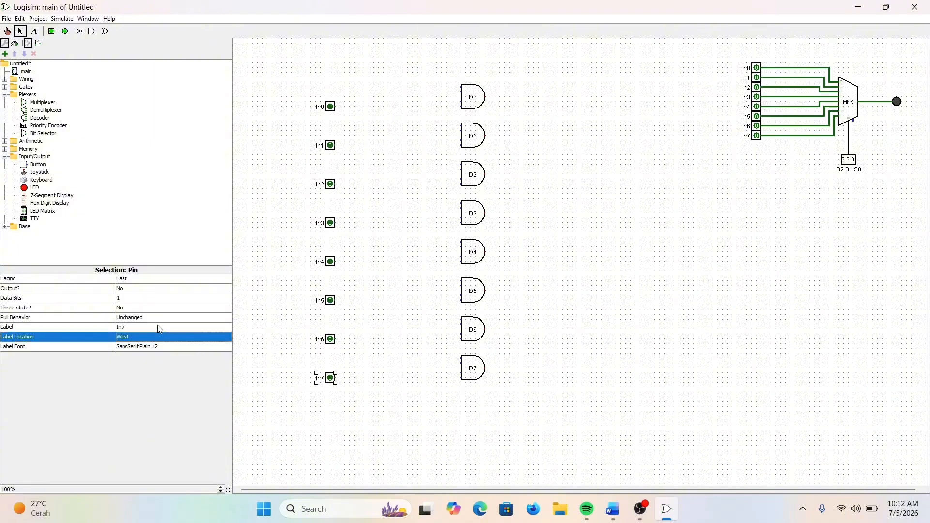
left_click(595, 209)
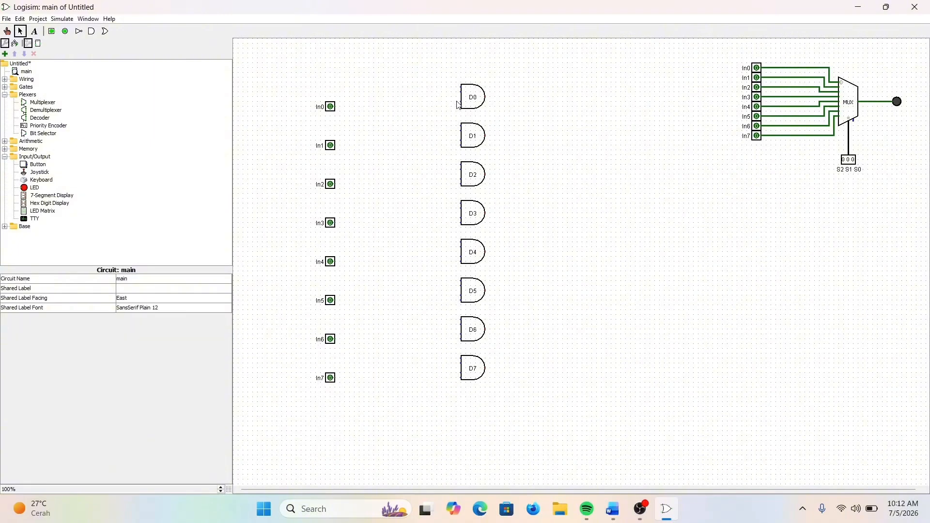
Wire each input pin In0 to In7 straight to the lowest input of its matching AND gate D0 to D7
left_click_drag(462, 107, 333, 107)
left_click_drag(336, 146, 462, 145)
left_click_drag(334, 182, 463, 184)
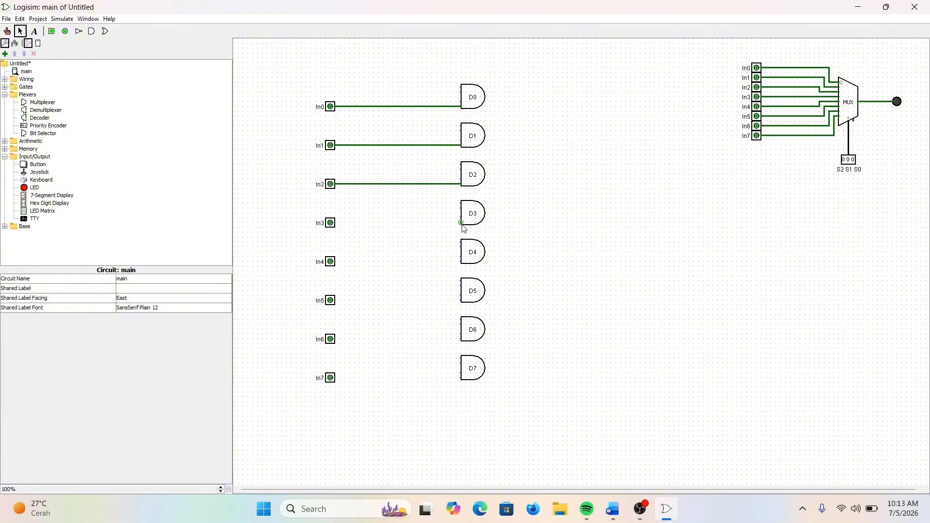
left_click_drag(461, 223, 335, 223)
left_click_drag(461, 262, 334, 261)
left_click_drag(461, 300, 335, 301)
left_click_drag(461, 339, 335, 339)
left_click_drag(462, 378, 335, 378)
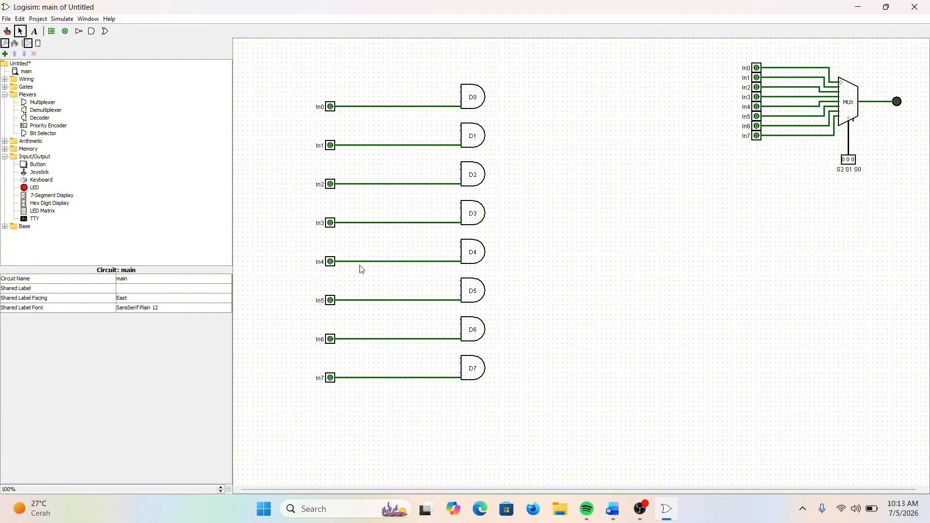
Place a north-facing NOT gate below the In7 wire and copy it into a row of three, each with a short input wire
left_click(79, 33)
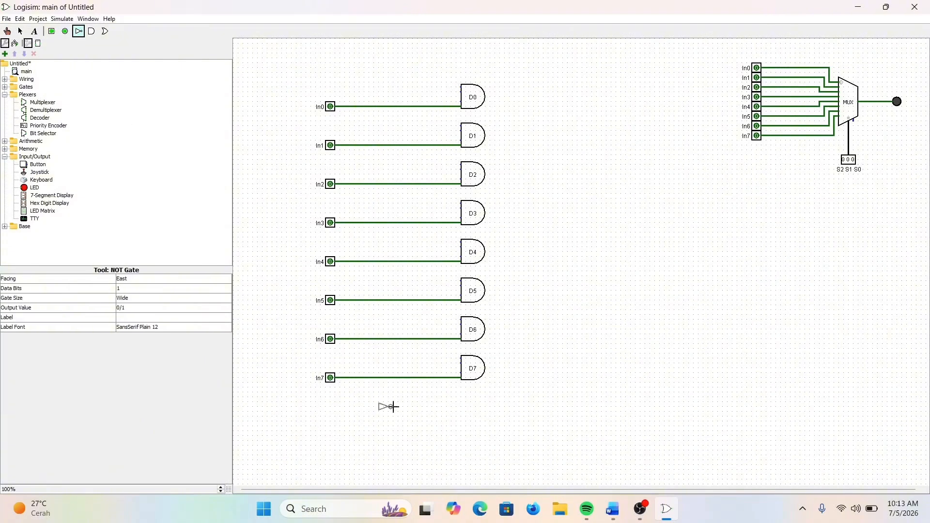
left_click(425, 407)
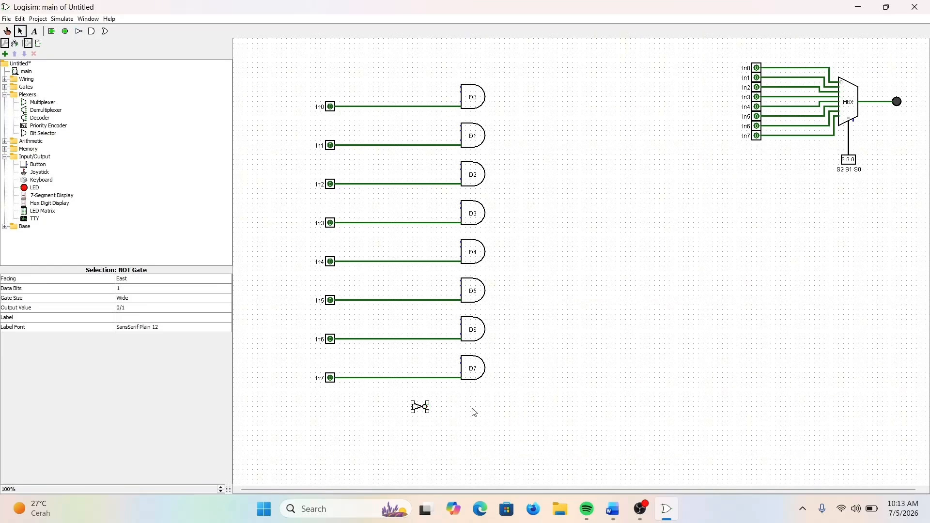
left_click(155, 284)
left_click(147, 289)
key("ctrl+v")
mouse_move(435, 431)
left_mouse_down()
mouse_move(387, 420)
mouse_move(388, 440)
mouse_move(408, 440)
left_mouse_up()
key("ctrl+d")
left_click(524, 424)
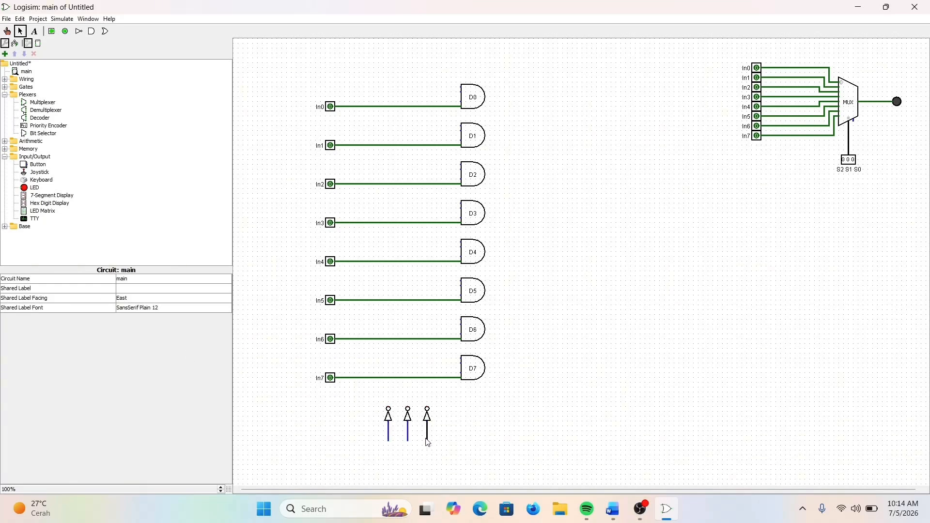
Add a north-facing input pin and duplicate it so that one pin feeds each of the three NOT gates
left_click(51, 31)
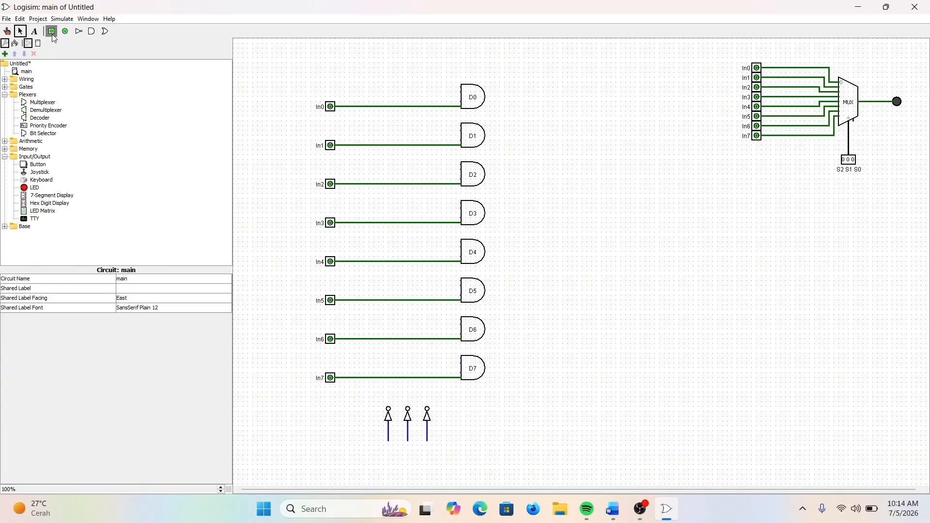
left_click(393, 453)
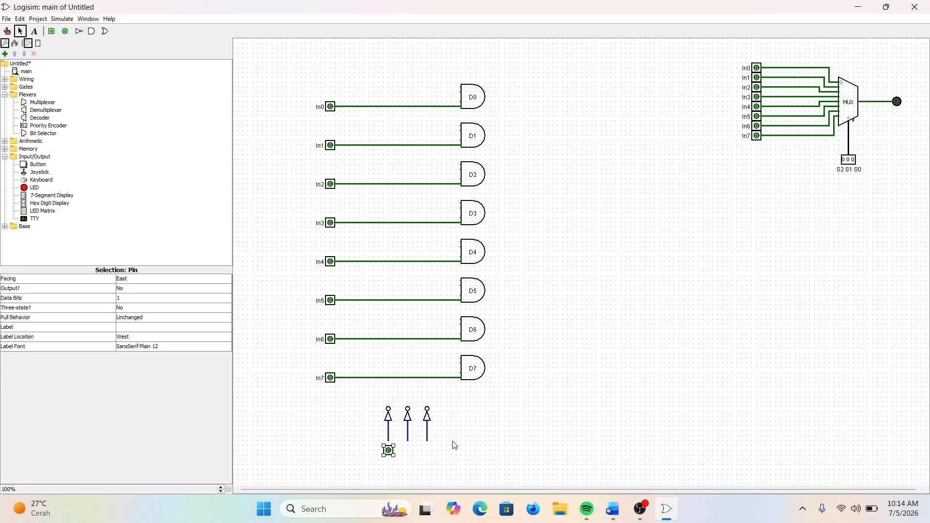
left_click(150, 279)
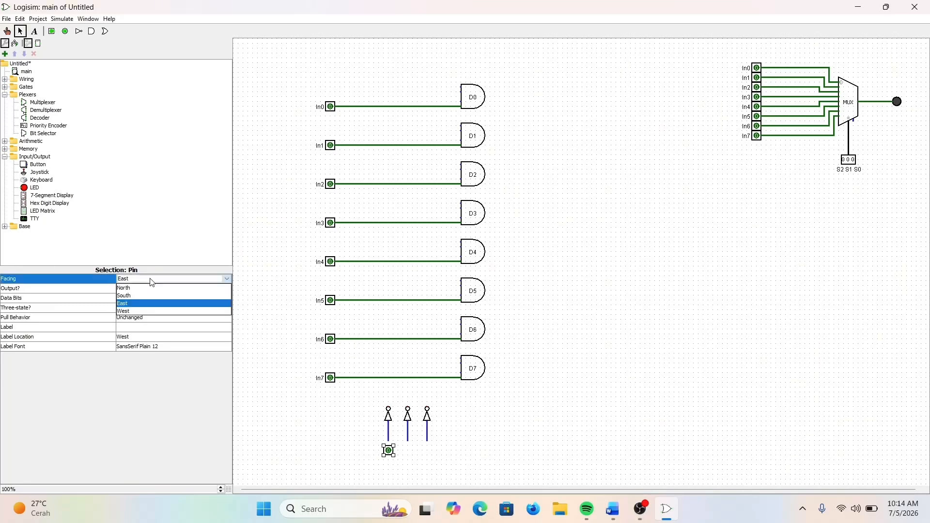
left_click(154, 291)
left_click_drag(401, 462, 428, 446)
key("ctrl+d")
key("ctrl+d")
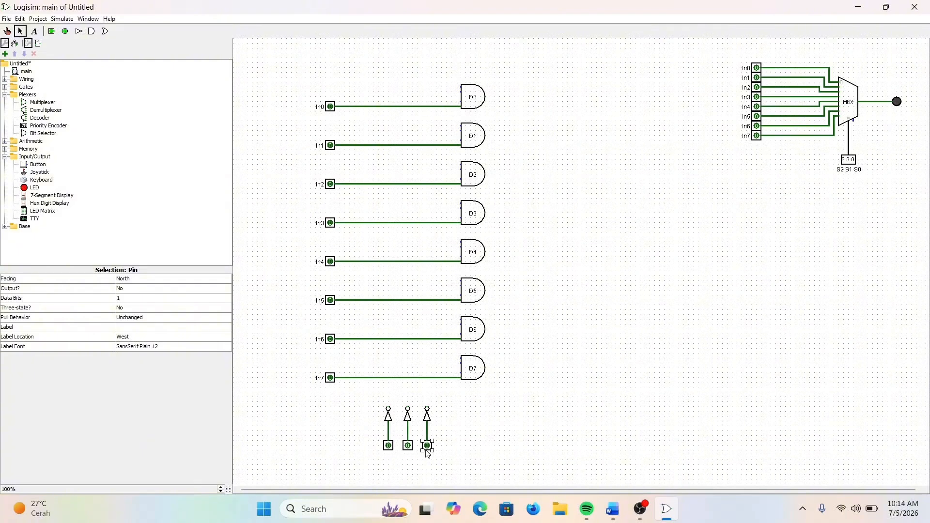
Label the three pins under the NOT gates S2, S1 and S0 from left to right
left_click(164, 328)
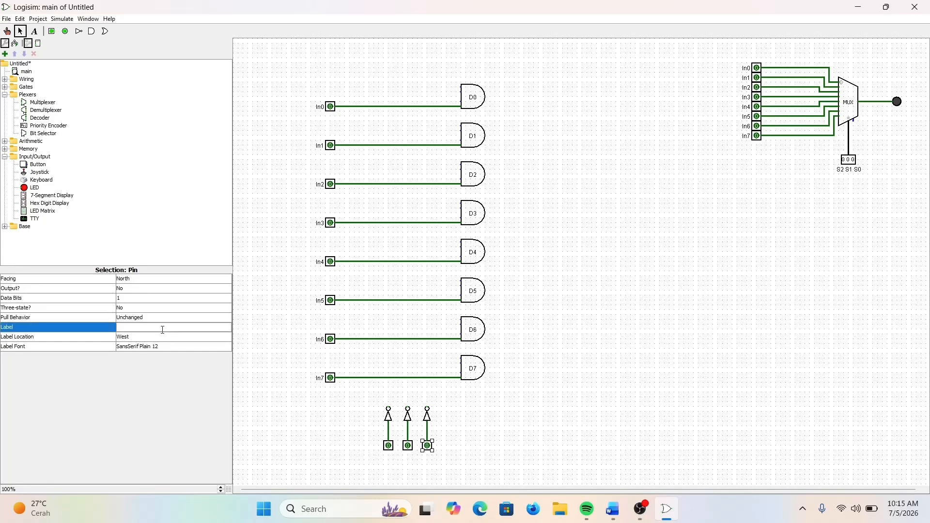
key("Return")
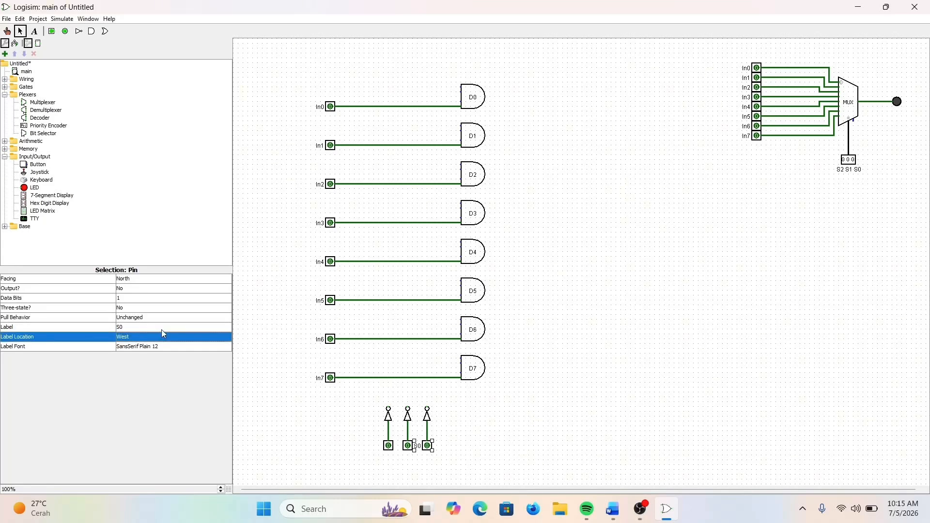
left_click(408, 447)
left_click(122, 327)
type("S1")
key("Return")
left_click(131, 328)
key("Return")
left_click(120, 327)
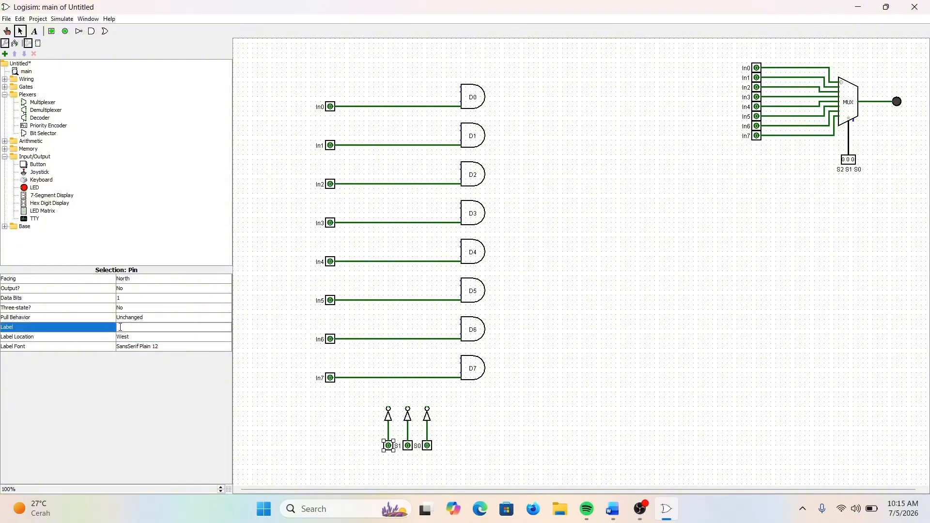
type("S2")
key("Return")
left_click(533, 420)
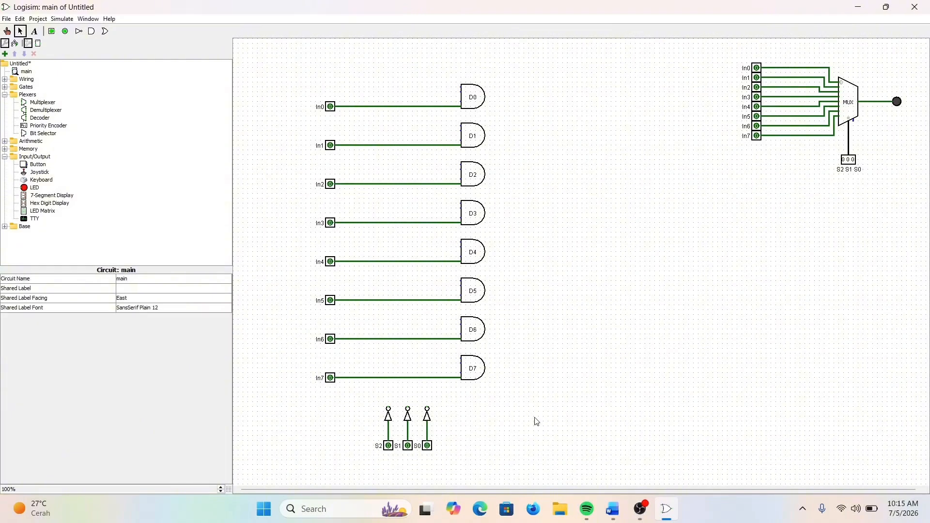
Check the Boolean equation in the Word document, and back in Logisim set the multiplexer's In0 input to 1
left_click(613, 508)
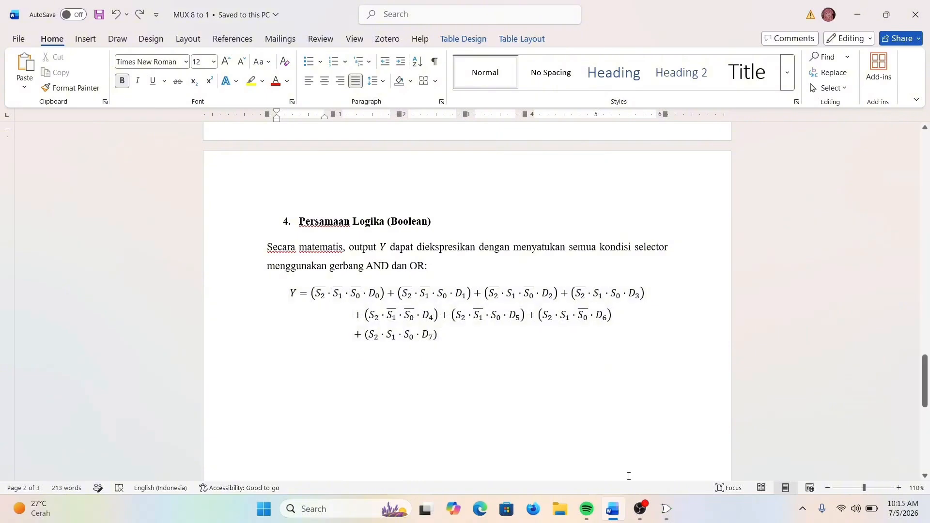
left_click(677, 513)
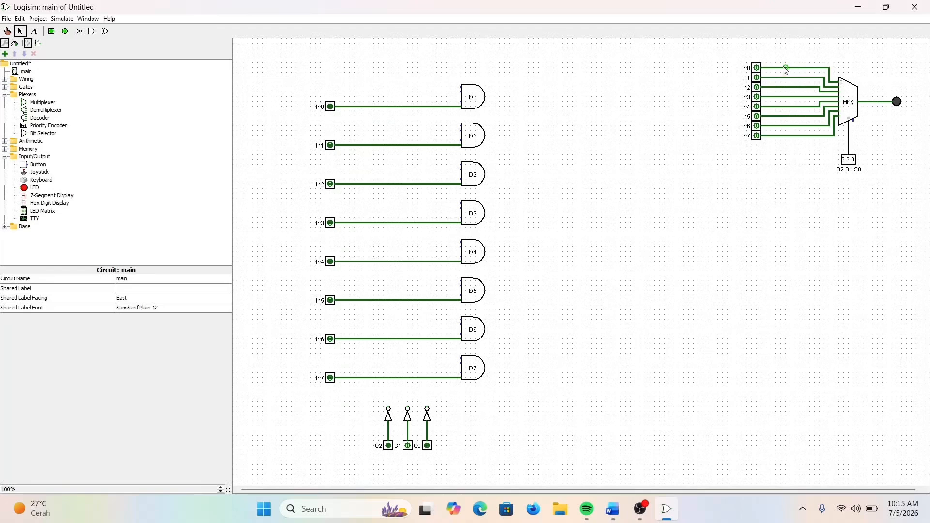
left_click(757, 68)
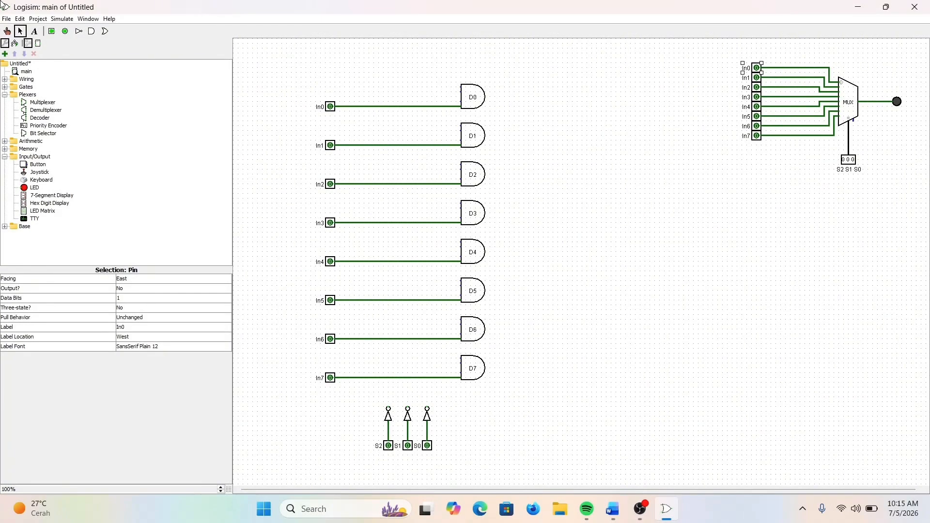
left_click(7, 31)
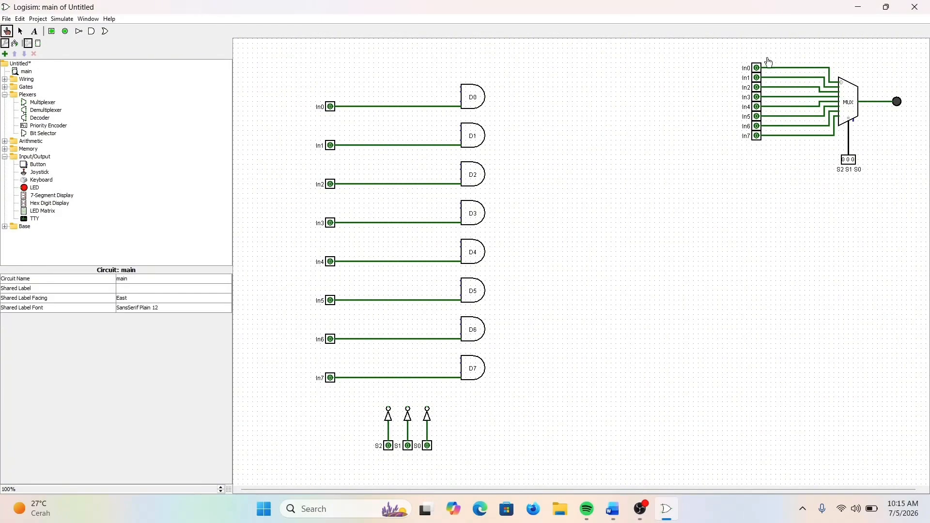
left_click(757, 68)
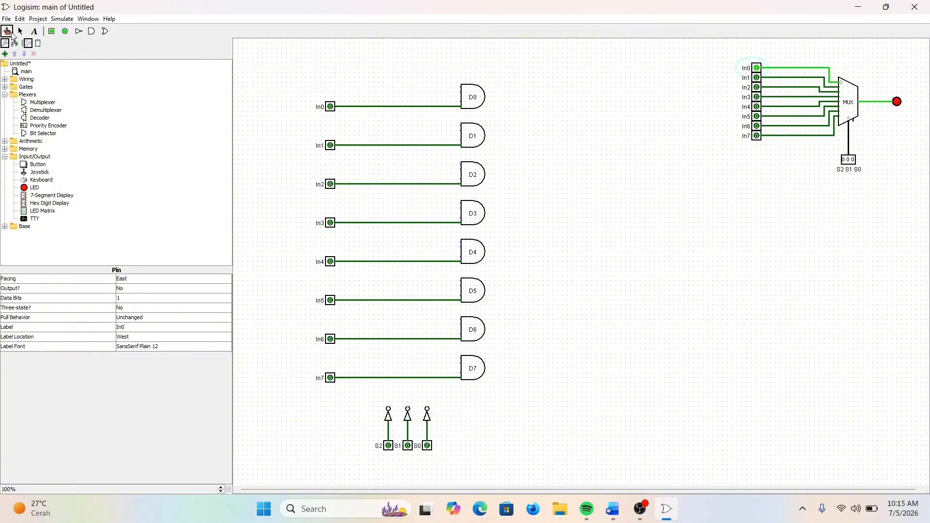
left_click(20, 32)
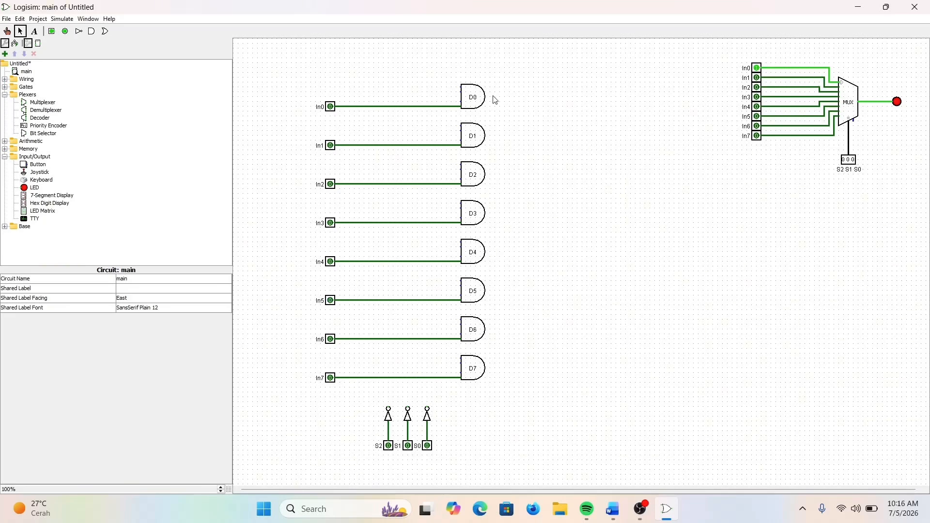
Wire the outputs of the S0, S1 and S2 NOT gates to the three free inputs of AND gate D0
left_click_drag(461, 102, 428, 102)
left_click_drag(427, 409, 427, 101)
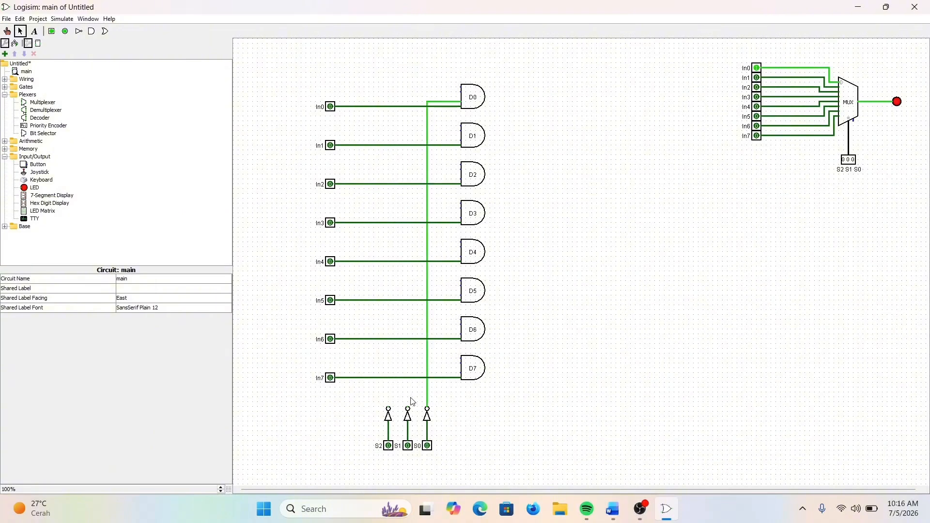
mouse_move(408, 410)
left_mouse_down()
mouse_move(402, 116)
mouse_move(410, 67)
mouse_move(414, 96)
left_mouse_up()
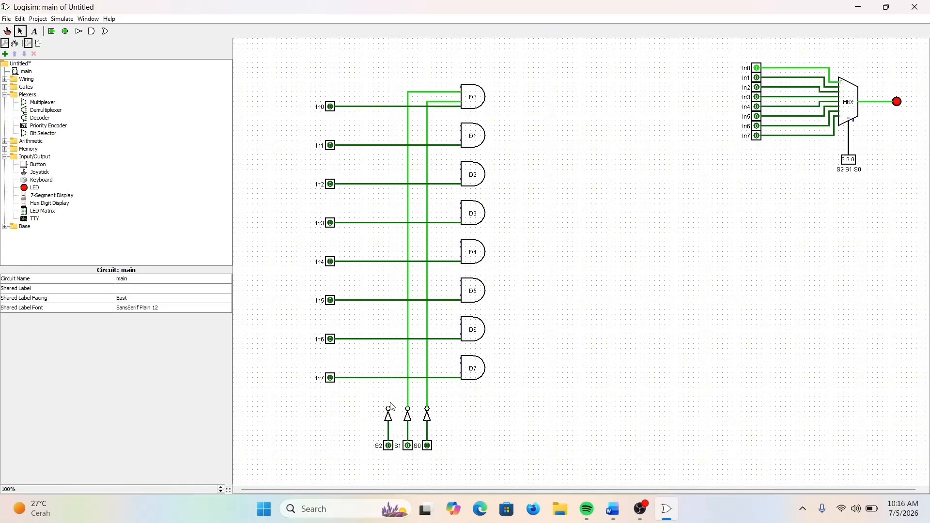
left_click_drag(390, 409, 461, 89)
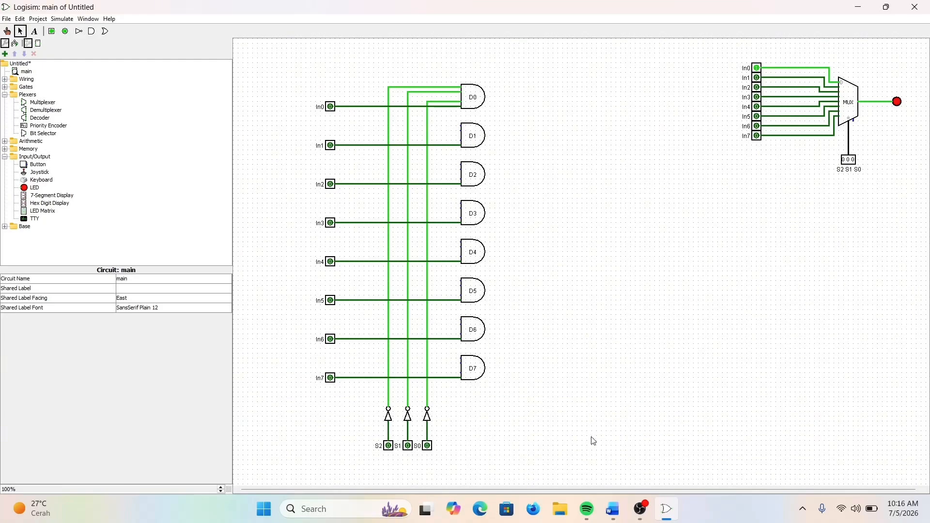
Check the D1 term of the Boolean equation in Word, then in Logisim set the multiplexer's In0 to 0, In1 to 1 and selector to 001
left_click(612, 510)
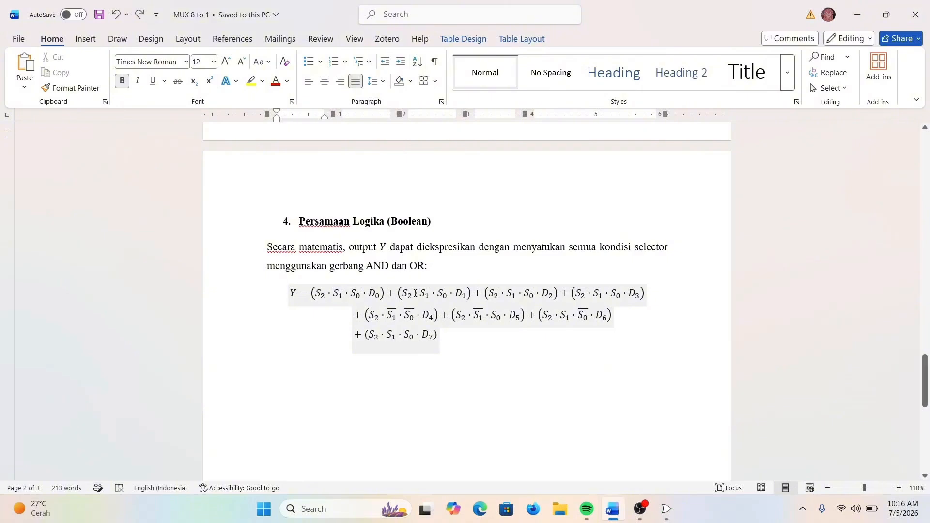
left_click(677, 517)
left_click(7, 31)
left_click(758, 79)
left_click(758, 74)
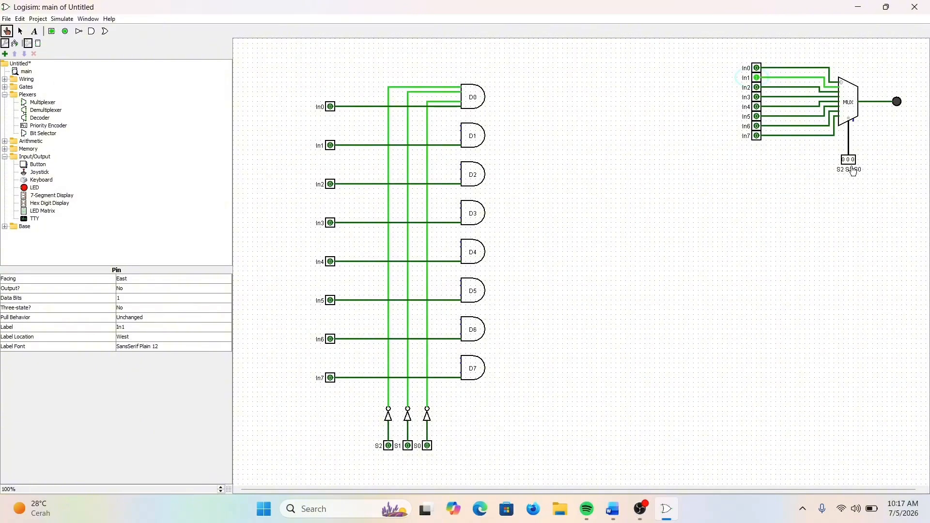
left_click(855, 162)
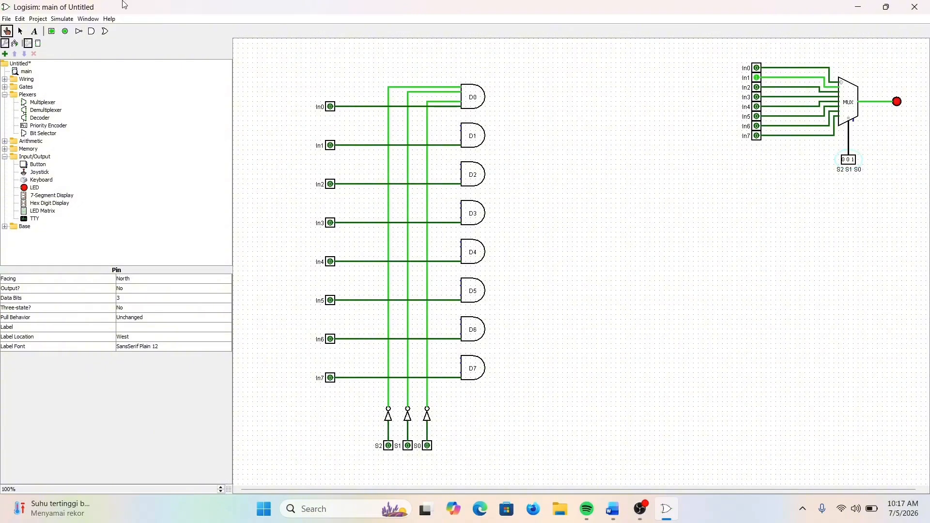
Wire the inverted S2, inverted S1 and direct S0 signals to the three free inputs of AND gate D1
left_click(20, 32)
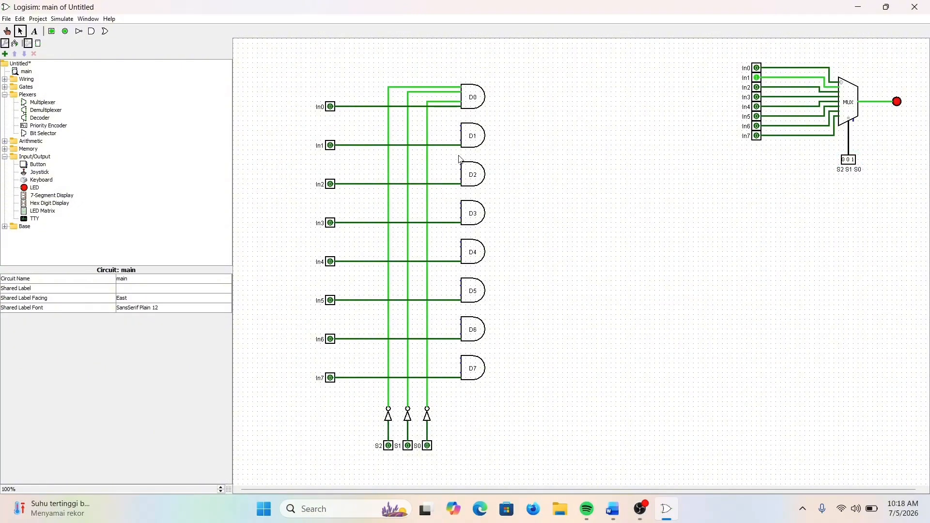
left_click_drag(461, 140, 388, 131)
left_click_drag(429, 436, 460, 126)
Set the multiplexer's In1 to 0, In2 to 1 and selector to 010, checking the D2 term in the Word document before returning to Logisim
left_click(8, 32)
left_click(757, 79)
left_click(757, 79)
left_click(853, 161)
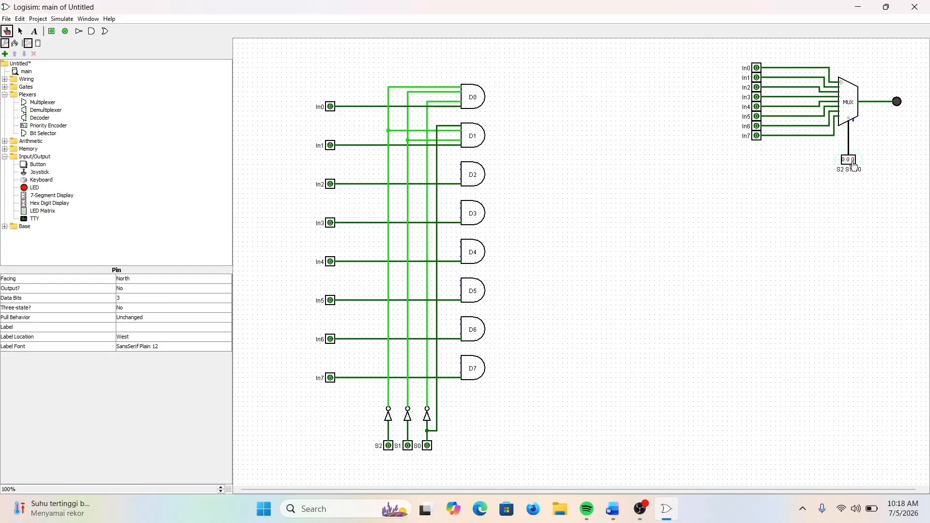
left_click(756, 89)
left_click(613, 511)
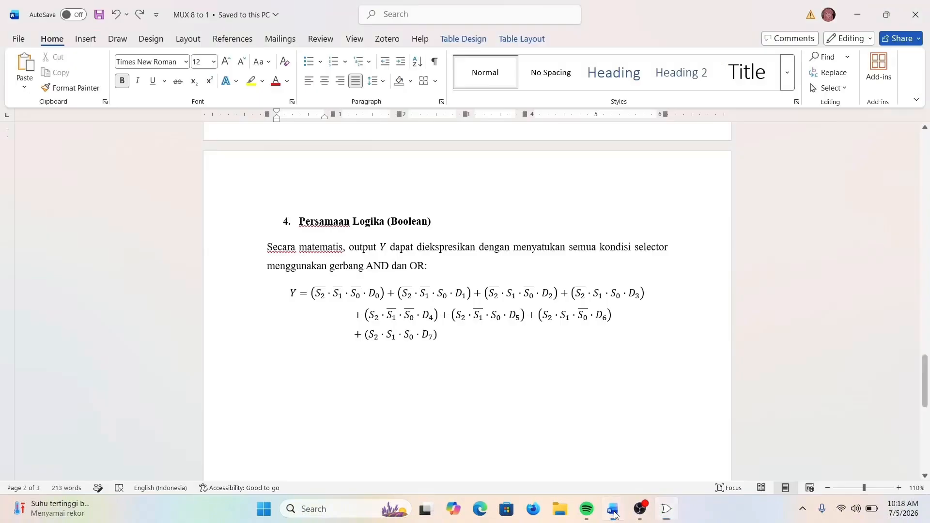
left_click(383, 337)
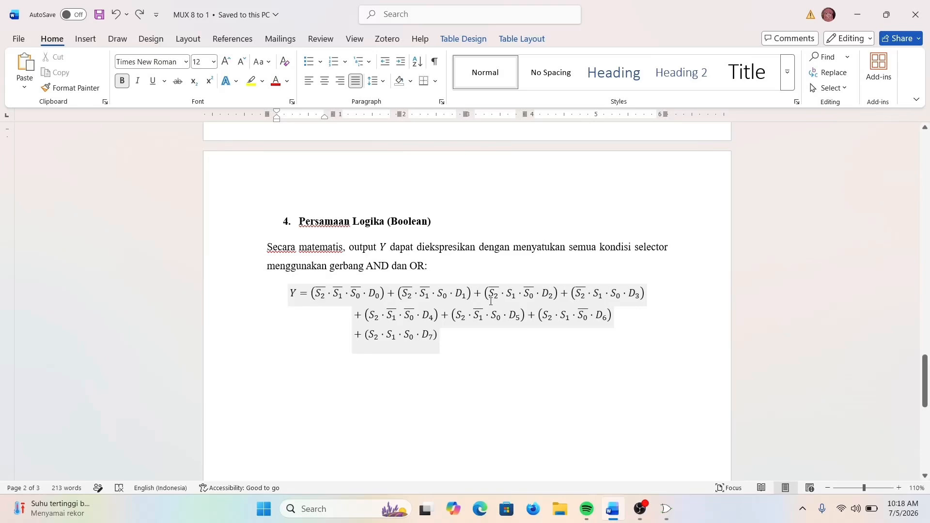
left_click(677, 403)
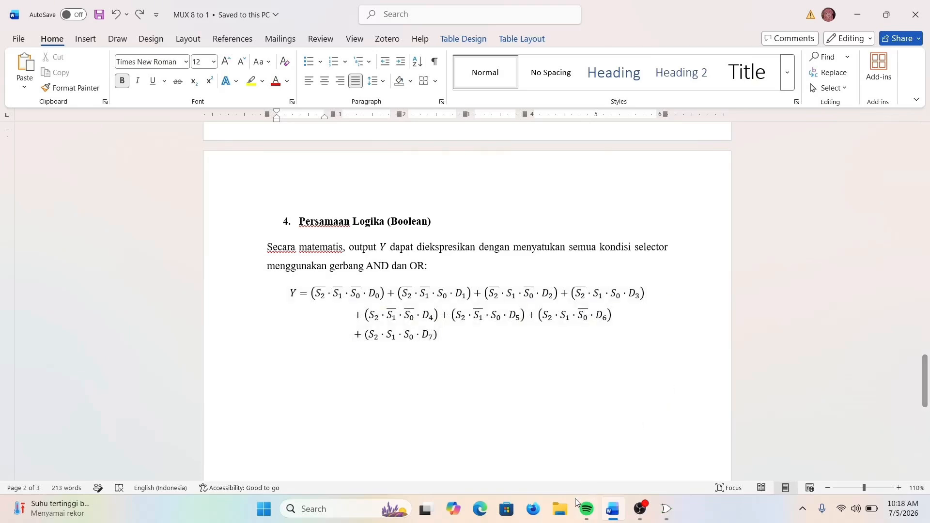
left_click(666, 509)
Wire the inverted S2, direct S1 and inverted S0 signals to the three free inputs of AND gate D2
left_click(21, 31)
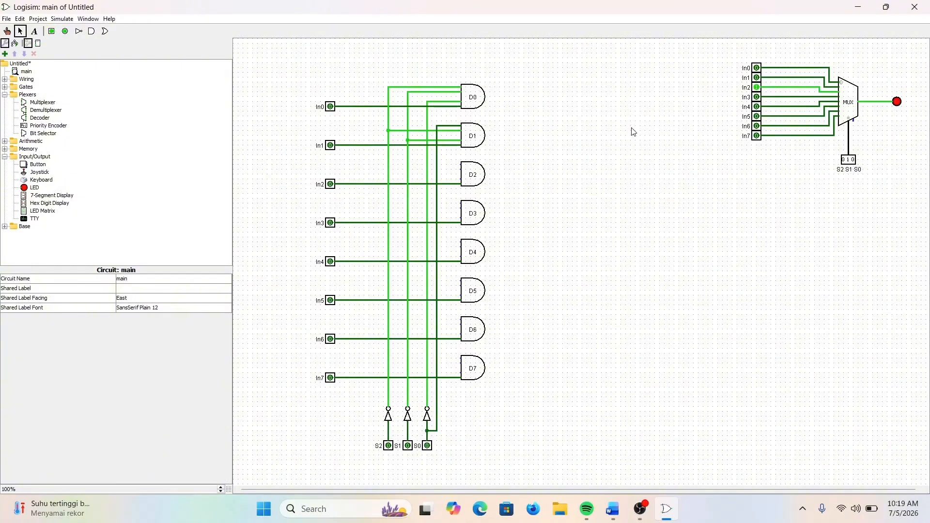
left_click_drag(462, 182, 392, 182)
left_click_drag(461, 169, 427, 171)
mouse_move(408, 431)
left_mouse_down()
mouse_move(417, 407)
mouse_move(419, 165)
mouse_move(453, 165)
mouse_move(418, 165)
left_mouse_up()
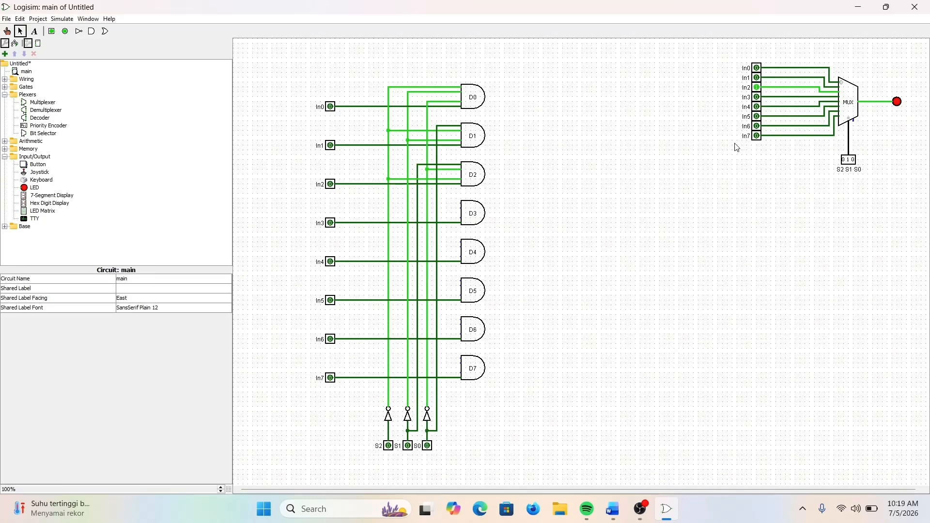
Set the multiplexer's In2 to 0, In3 to 1 and selector to 011, checking the D3 term in Word before returning to Logisim
left_click(7, 31)
left_click(757, 88)
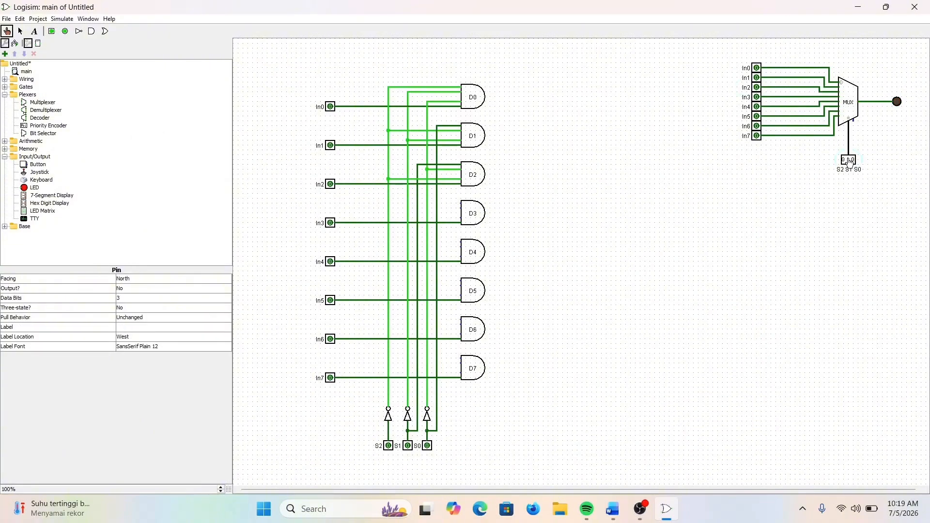
left_click(756, 96)
left_click(612, 509)
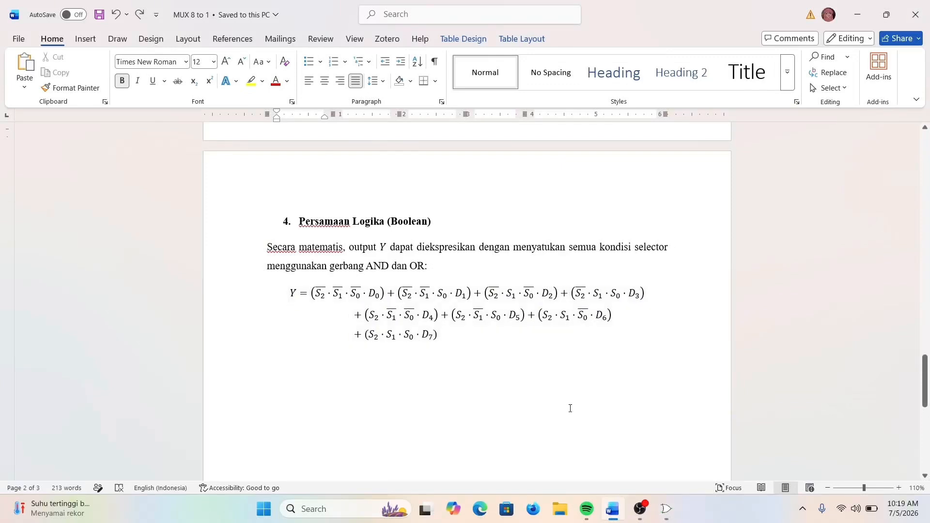
left_click(667, 508)
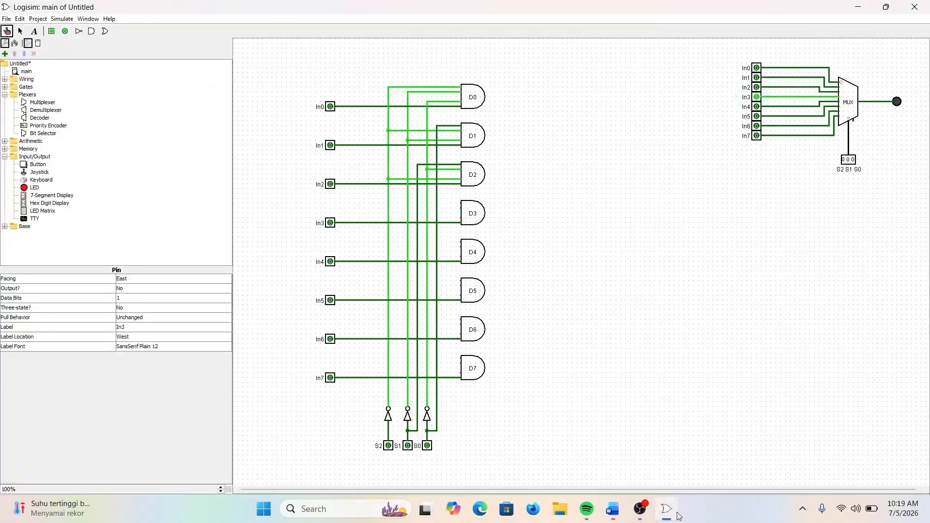
left_click(846, 160)
left_click(853, 163)
Wire the inverted S2, direct S1 and direct S0 signals to the three free inputs of AND gate D3
left_click(20, 32)
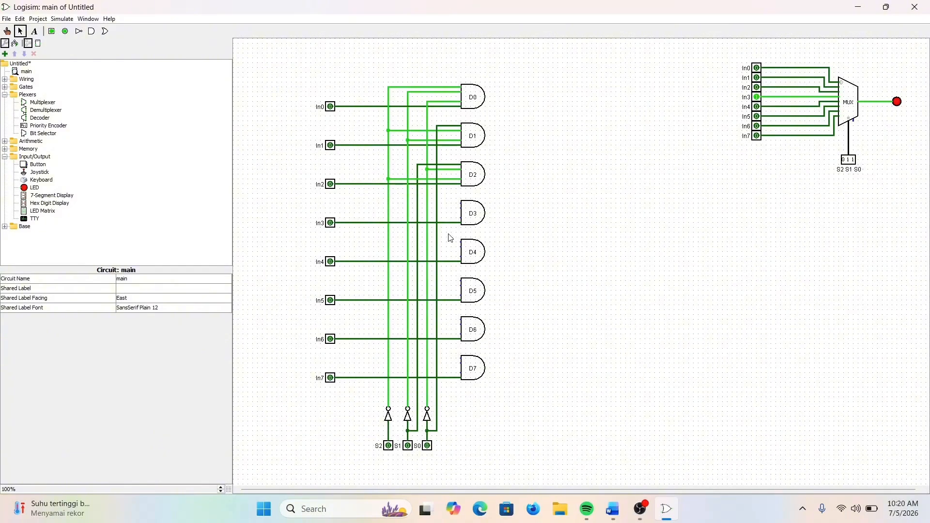
left_click_drag(460, 217, 439, 221)
left_click_drag(461, 208, 417, 208)
left_click_drag(462, 207, 389, 203)
Set the multiplexer's In3 to 0, selector to 100 and In4 to 1, checking the D4 term in Word before returning to Logisim
left_click(6, 31)
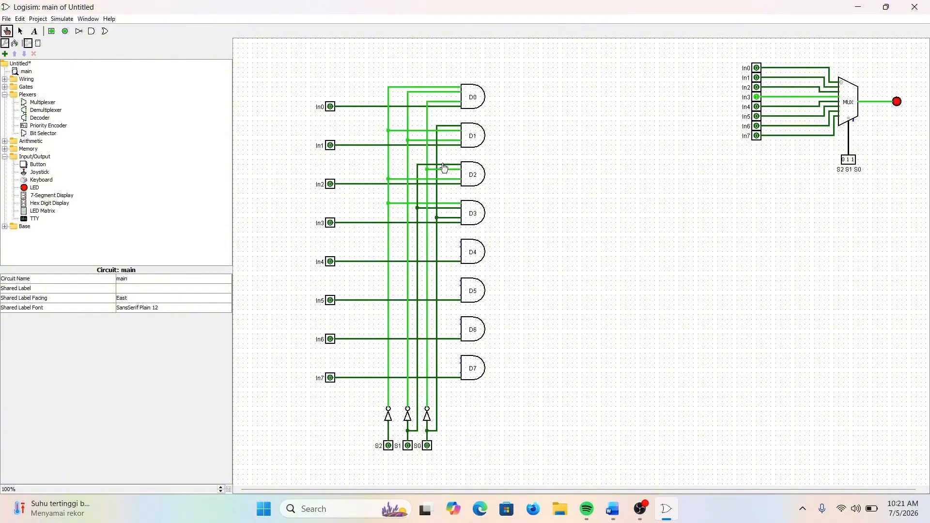
left_click(756, 97)
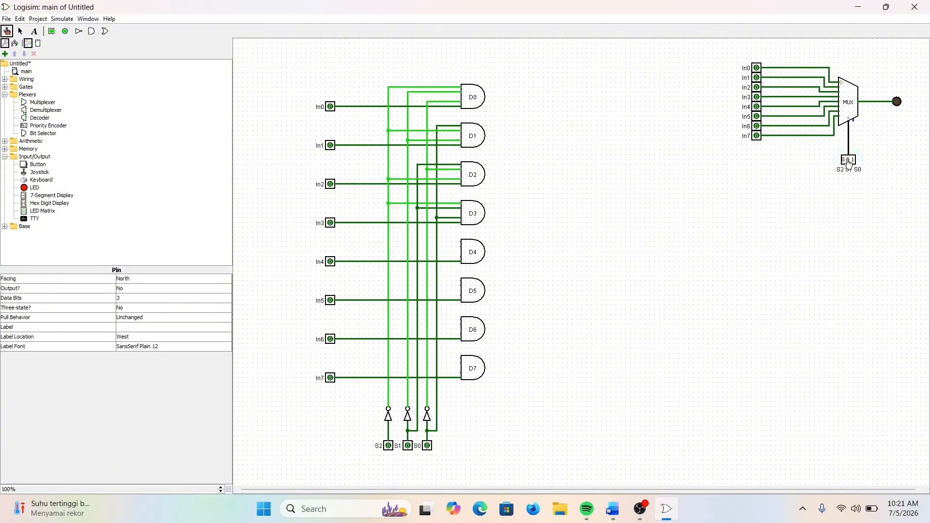
left_click(613, 508)
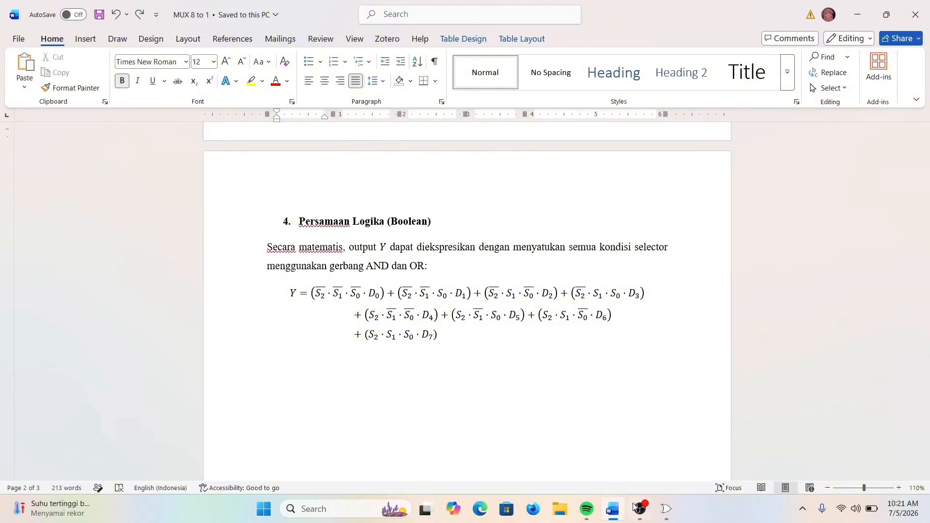
left_click(667, 509)
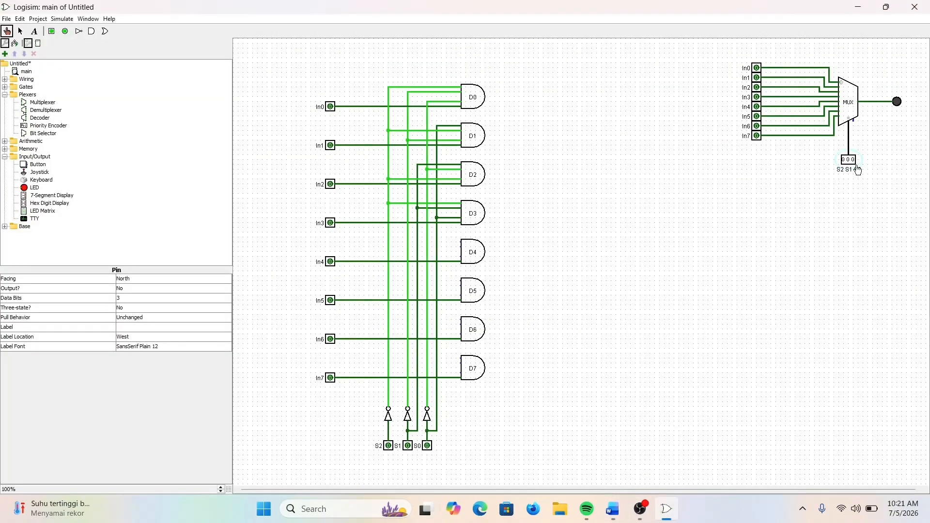
left_click(845, 160)
left_click(757, 107)
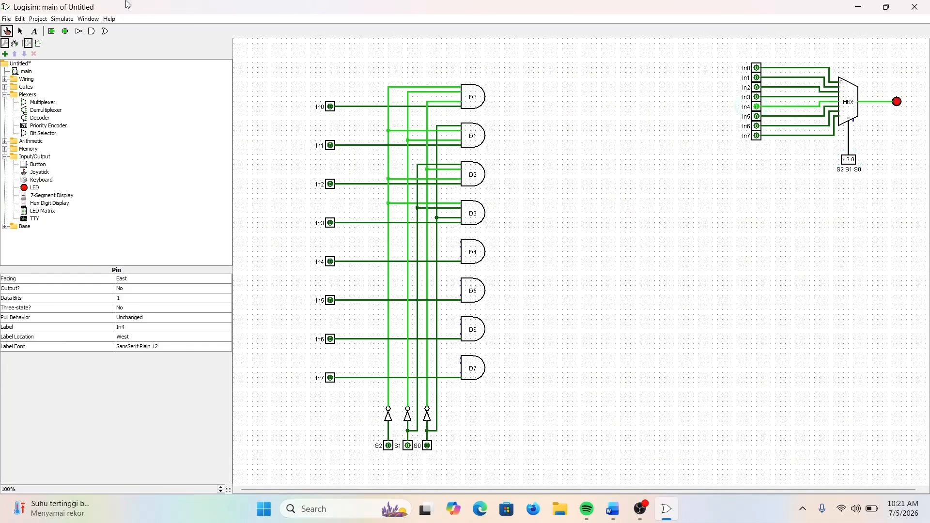
Wire the direct S2, inverted S1 and inverted S0 signals to the three free inputs of AND gate D4
left_click(20, 31)
mouse_move(460, 256)
left_mouse_down()
mouse_move(427, 257)
mouse_move(461, 247)
left_mouse_up()
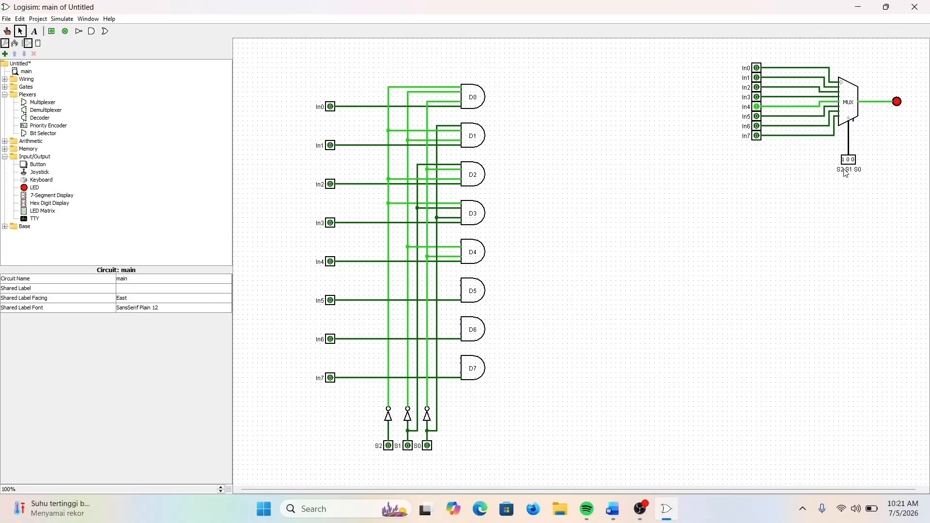
mouse_move(389, 430)
left_mouse_down()
mouse_move(401, 432)
mouse_move(398, 243)
left_mouse_up()
left_click_drag(461, 242, 398, 242)
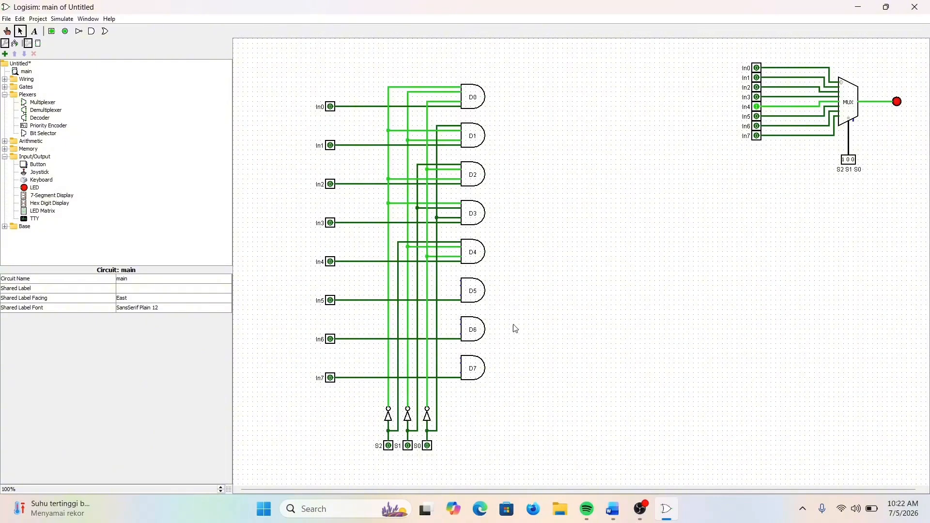
Set the multiplexer's In4 to 0, selector to 101 and In5 to 1, checking the D5 term in Word before returning to Logisim
left_click(7, 31)
left_click(757, 107)
left_click(845, 160)
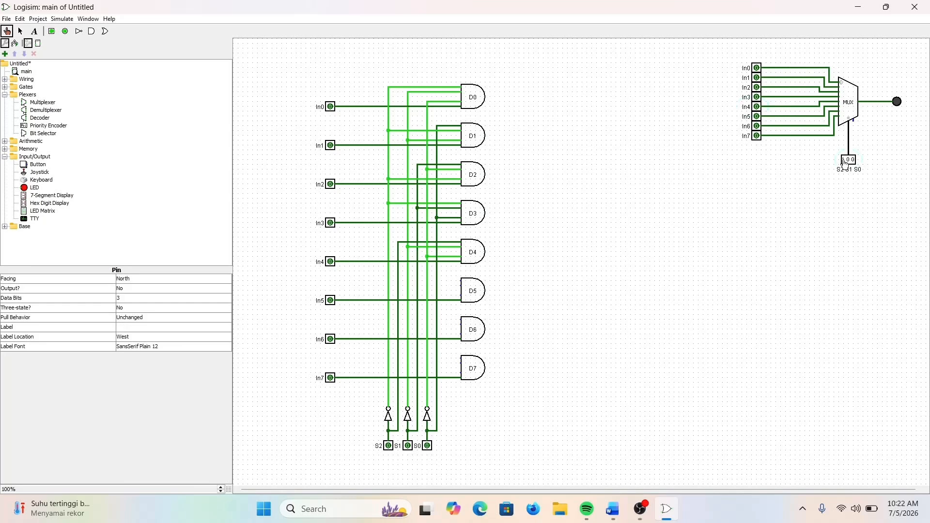
left_click(622, 510)
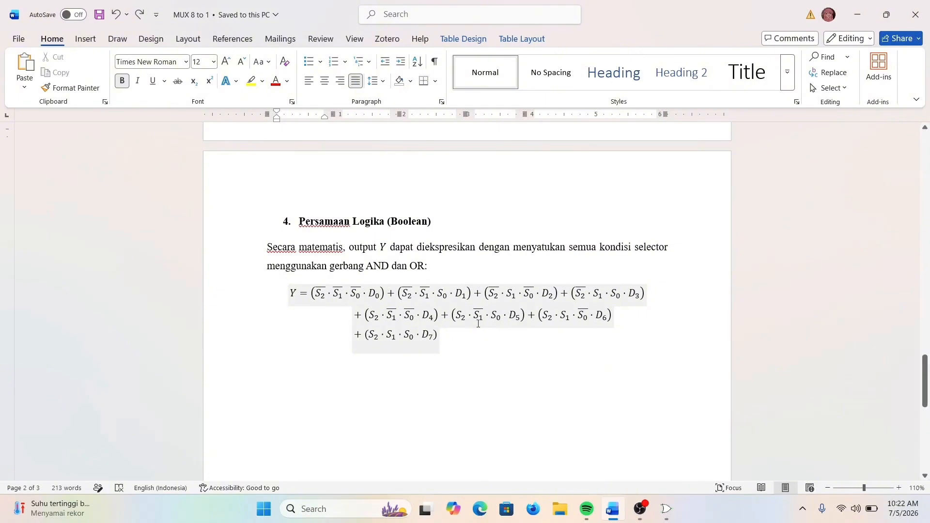
left_click(678, 513)
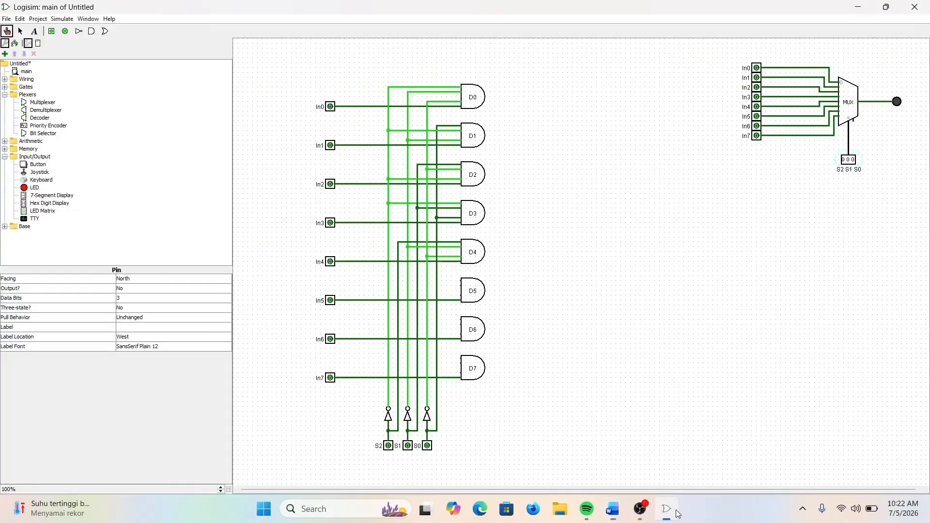
left_click(845, 162)
left_click(853, 162)
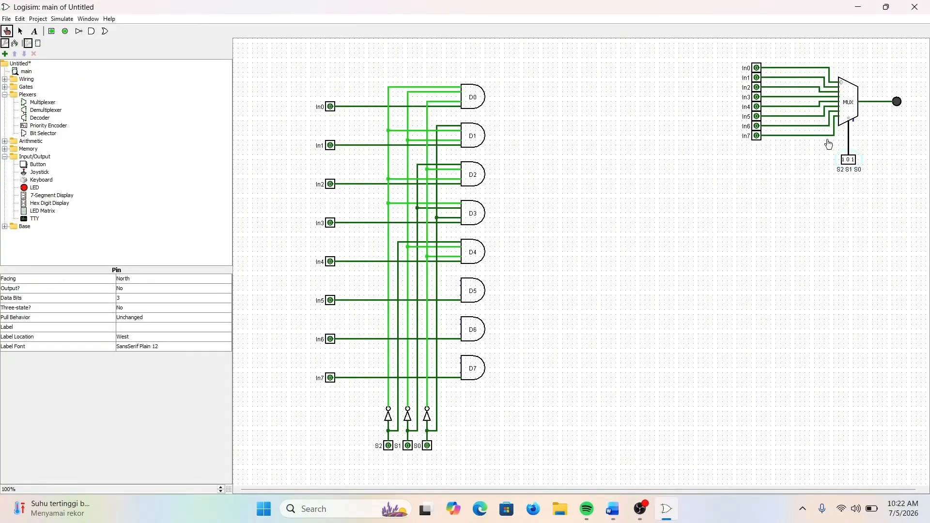
left_click(757, 117)
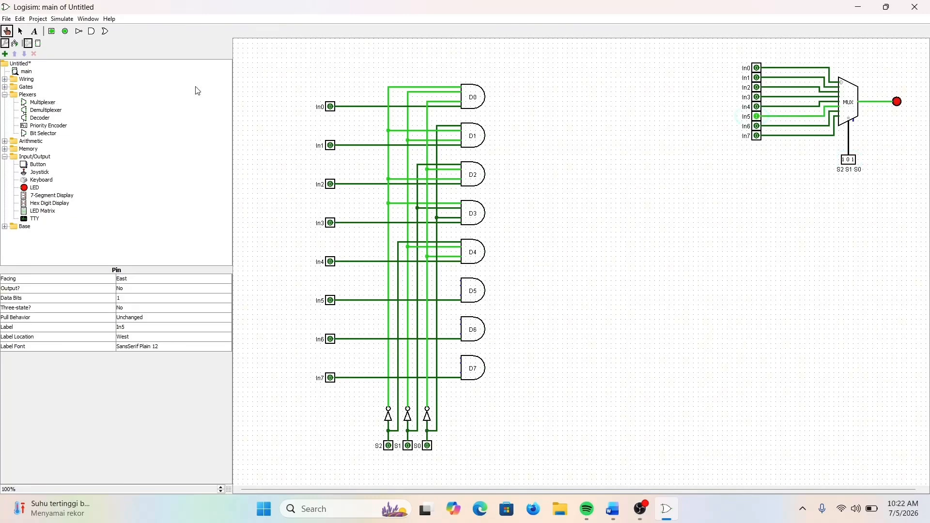
Wire the direct S2, inverted S1 and direct S0 signals to the three free inputs of AND gate D5
left_click(19, 32)
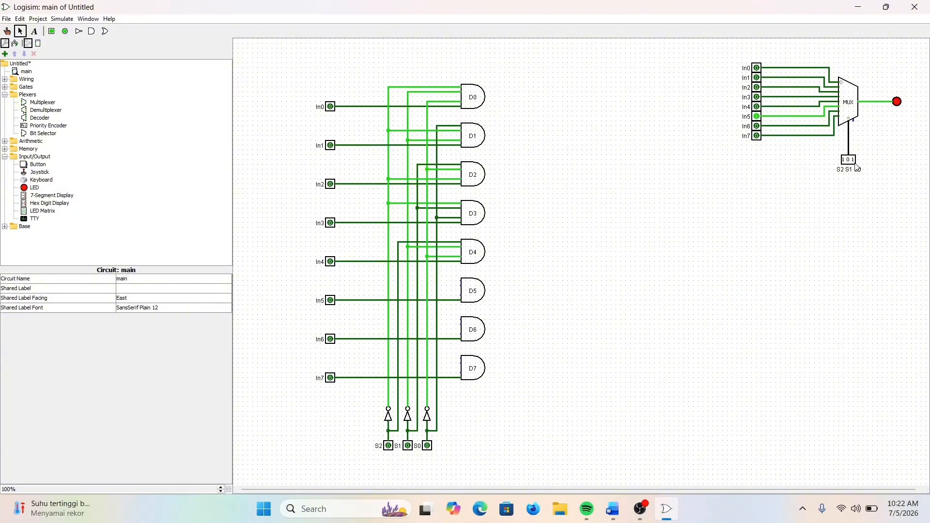
left_click_drag(438, 296, 463, 296)
left_click_drag(407, 286, 461, 291)
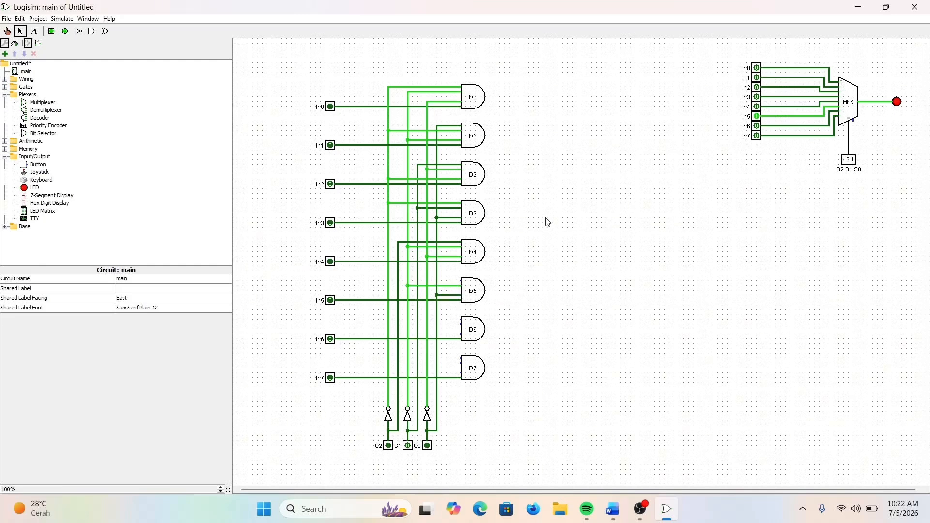
left_click_drag(397, 281, 459, 281)
Set the multiplexer's In5 to 0, selector to 110 and In6 to 1, checking the D6 term in Word before returning to Logisim
left_click(7, 31)
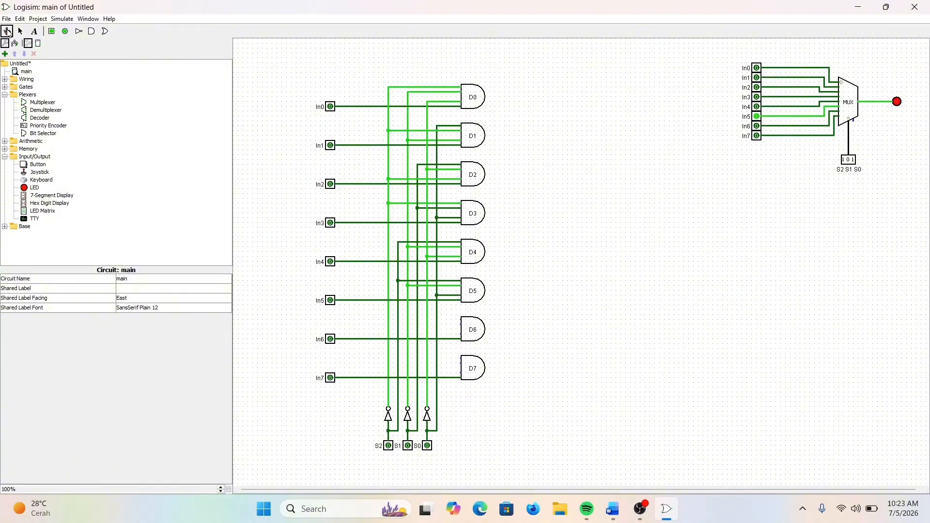
left_click(758, 118)
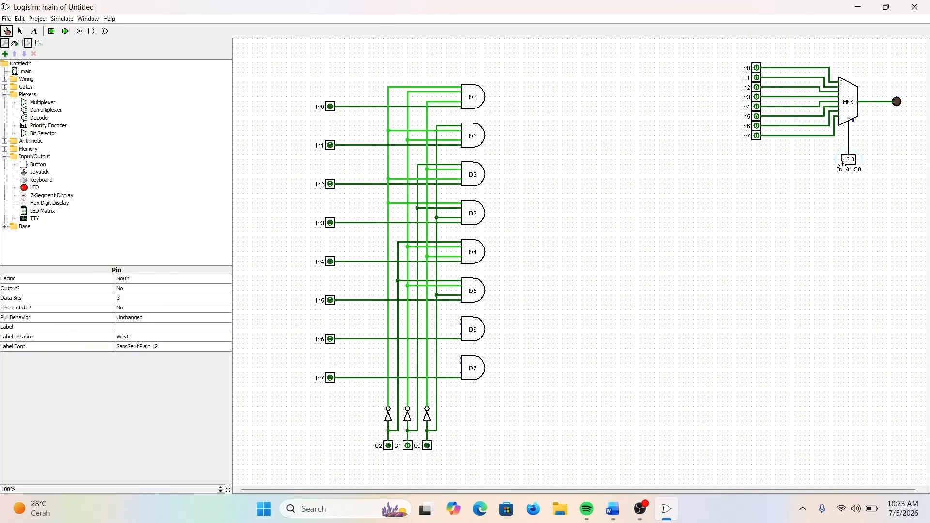
left_click(613, 508)
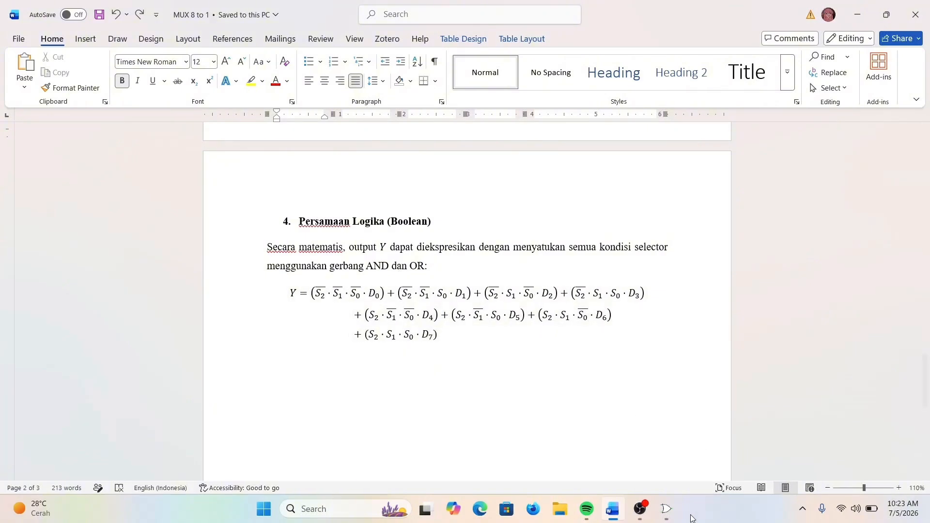
left_click(673, 509)
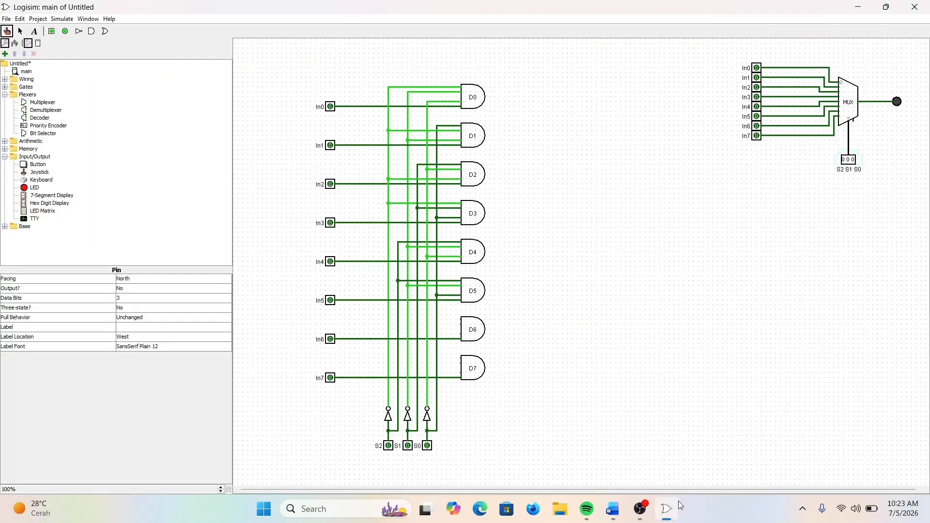
left_click(844, 160)
left_click(757, 127)
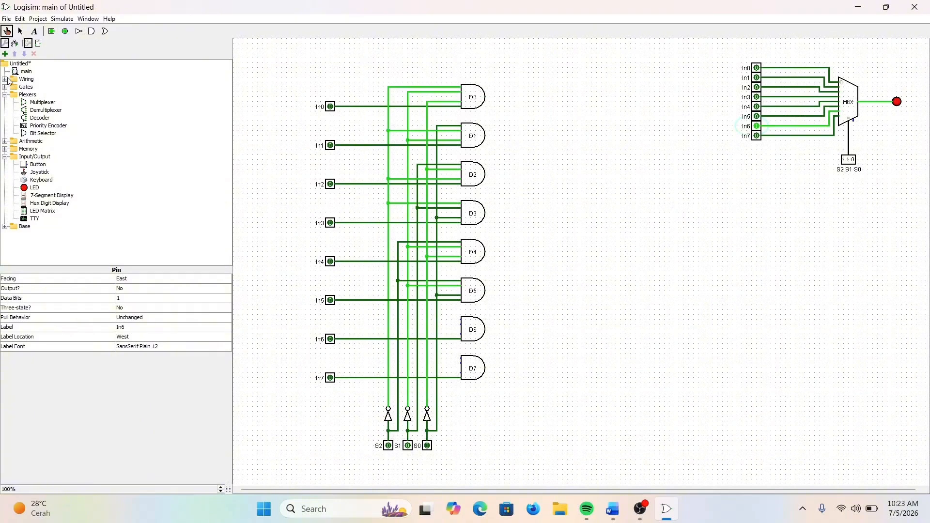
Wire the direct S2, direct S1 and inverted S0 signals to the three free inputs of AND gate D6
left_click(20, 32)
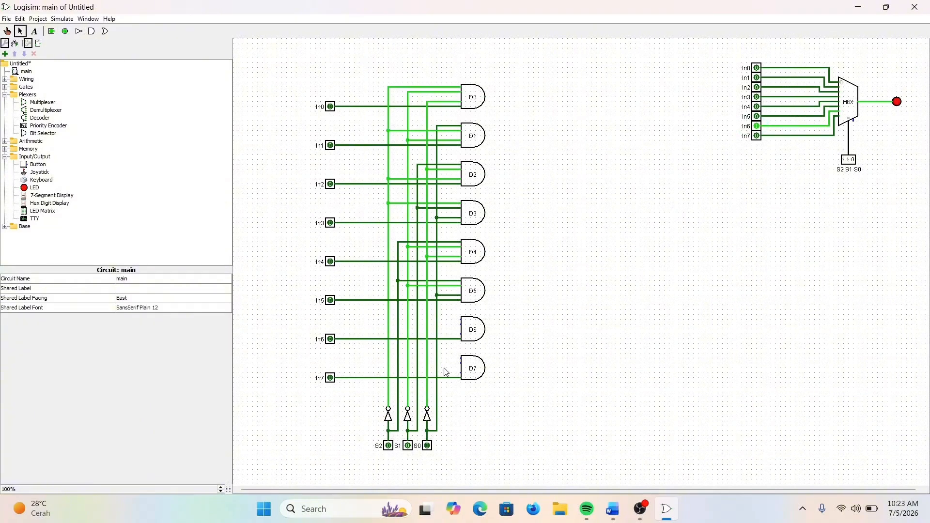
mouse_move(460, 334)
left_mouse_down()
mouse_move(427, 334)
mouse_move(460, 324)
left_mouse_up()
left_click_drag(398, 320, 462, 320)
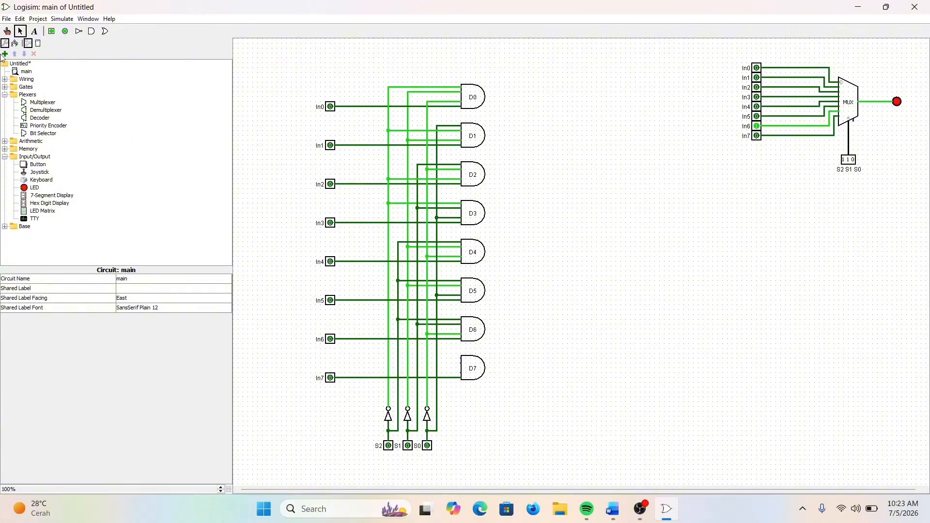
Check the D7 term in Word, and in Logisim set the multiplexer's selector to 111, In6 to 0 and In7 to 1
left_click(7, 31)
left_click(621, 507)
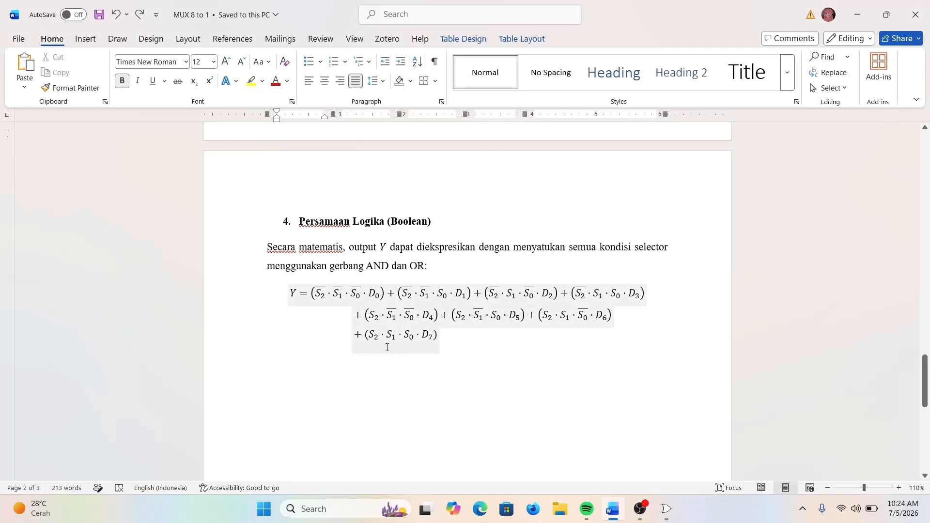
left_click(666, 509)
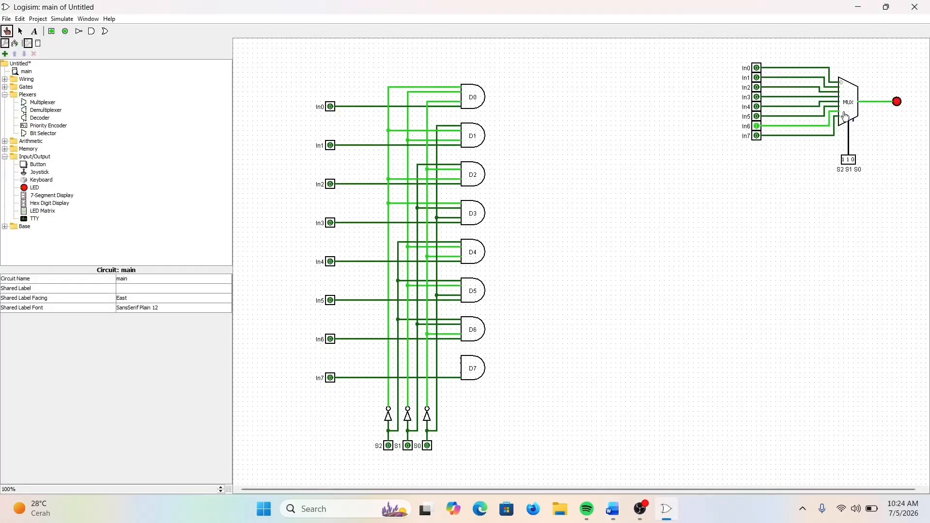
left_click(853, 163)
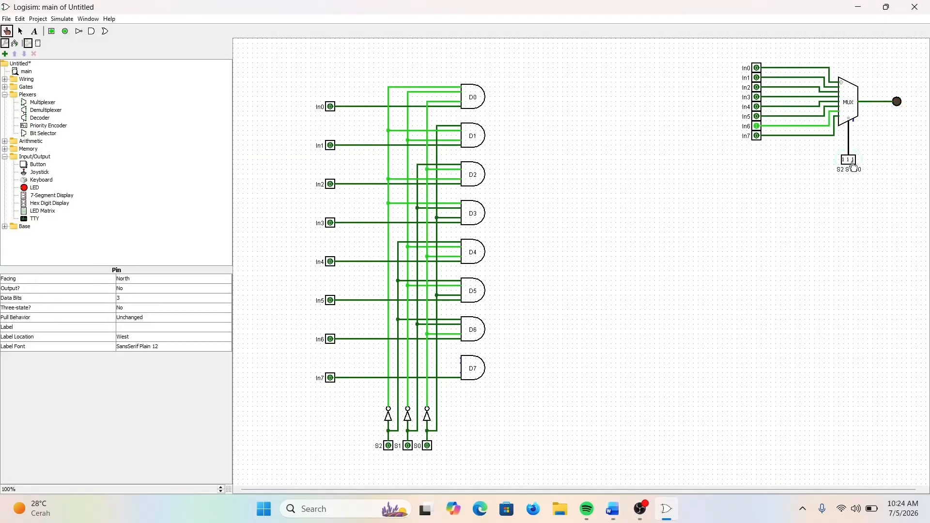
left_click(758, 128)
left_click(758, 137)
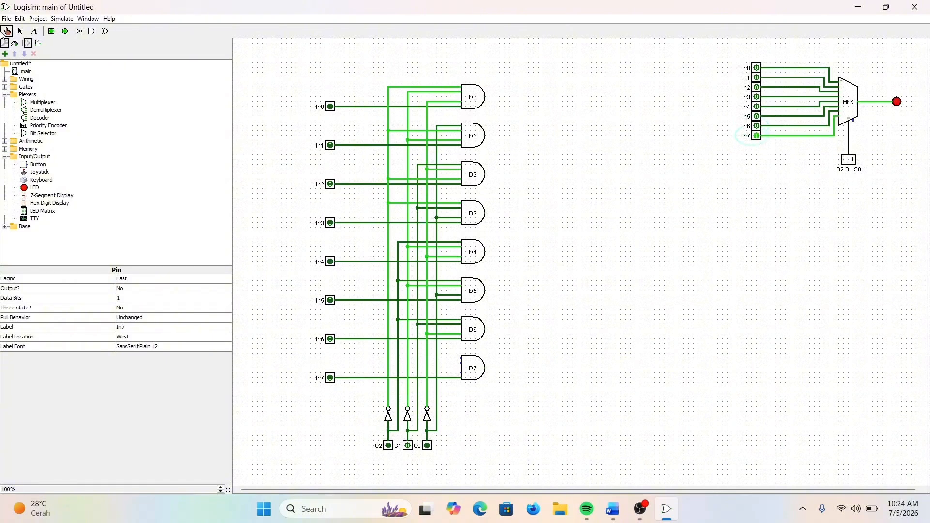
Wire the direct S2, S1 and S0 signals to the three free inputs of AND gate D7
left_click(20, 32)
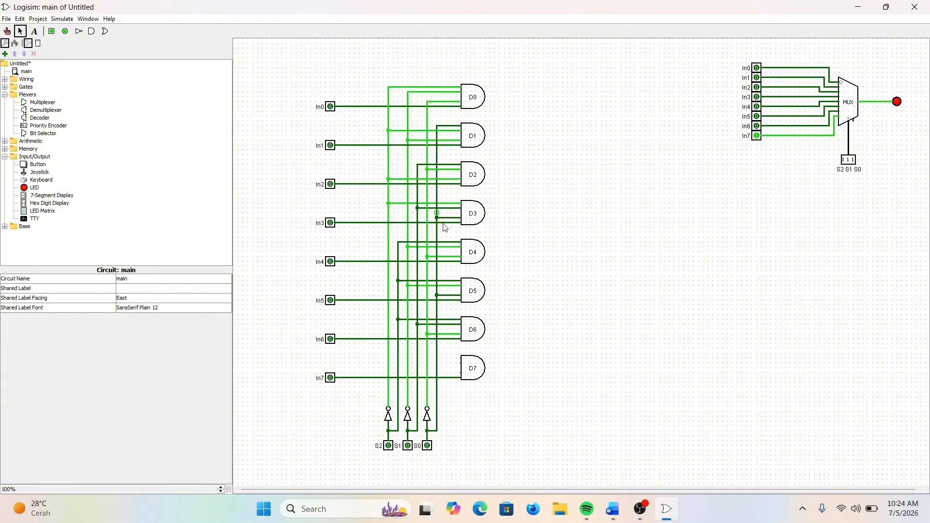
mouse_move(437, 372)
left_mouse_down()
mouse_move(462, 373)
mouse_move(461, 363)
left_mouse_up()
left_click_drag(399, 358, 462, 358)
After checking the equation in Word, place an 8-input OR gate in Logisim to the right of the AND gates
left_click(613, 509)
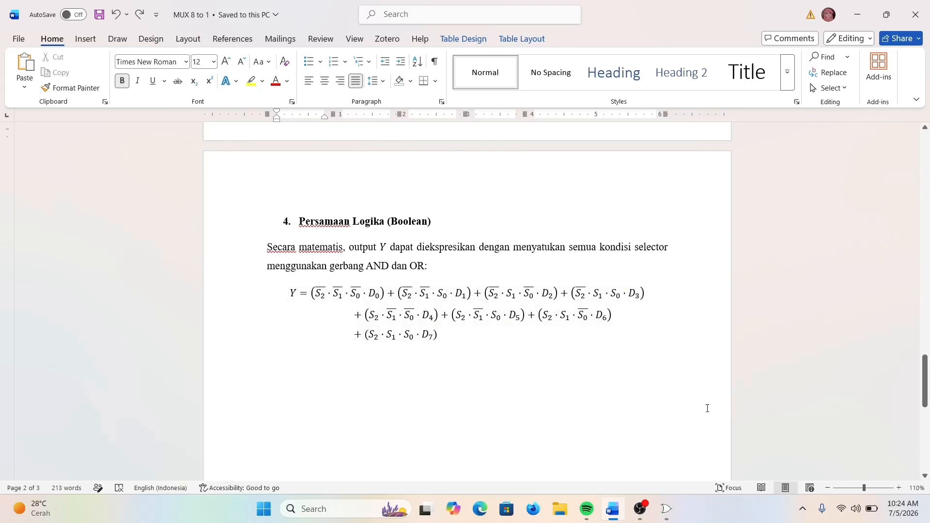
left_click(670, 516)
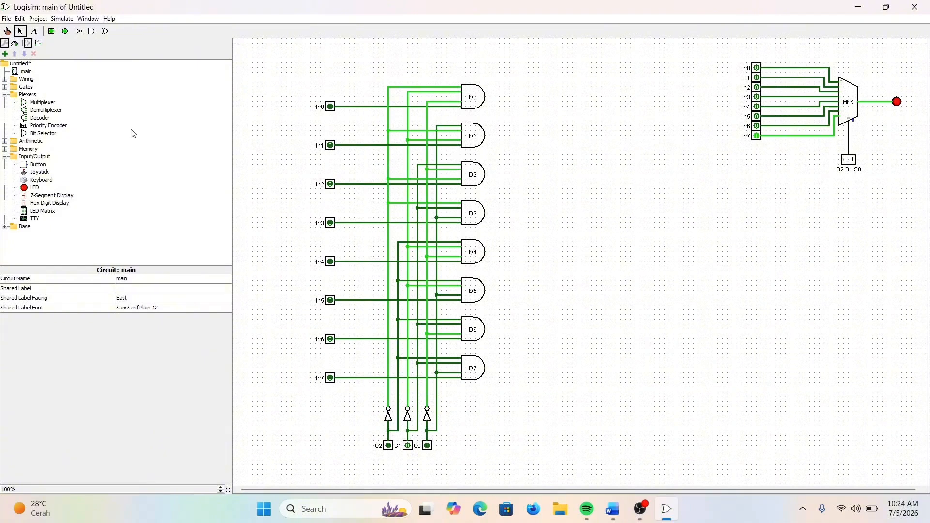
left_click(106, 32)
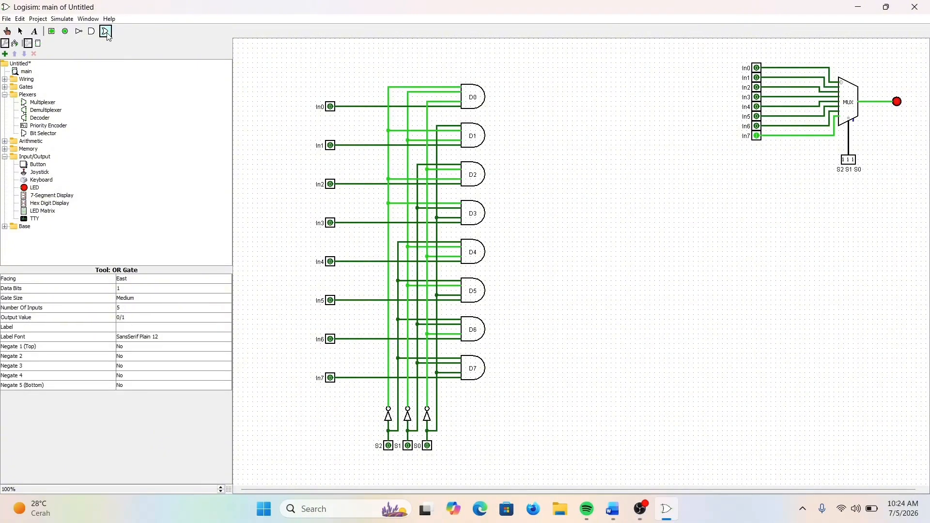
left_click(635, 227)
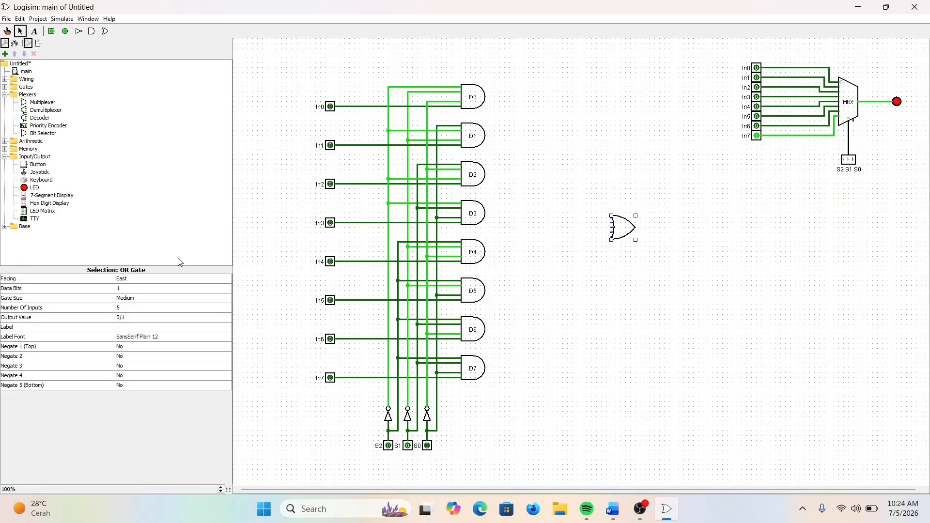
left_click(138, 310)
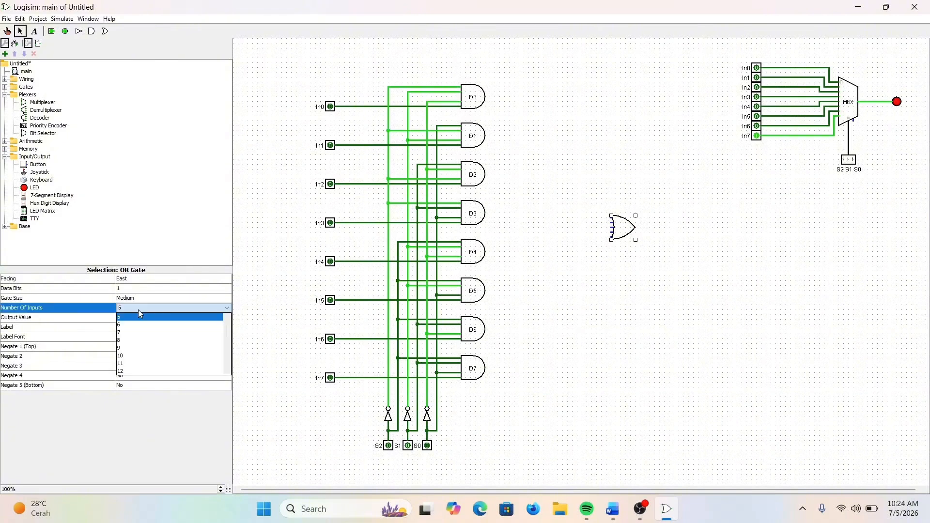
left_click(131, 341)
left_click(657, 370)
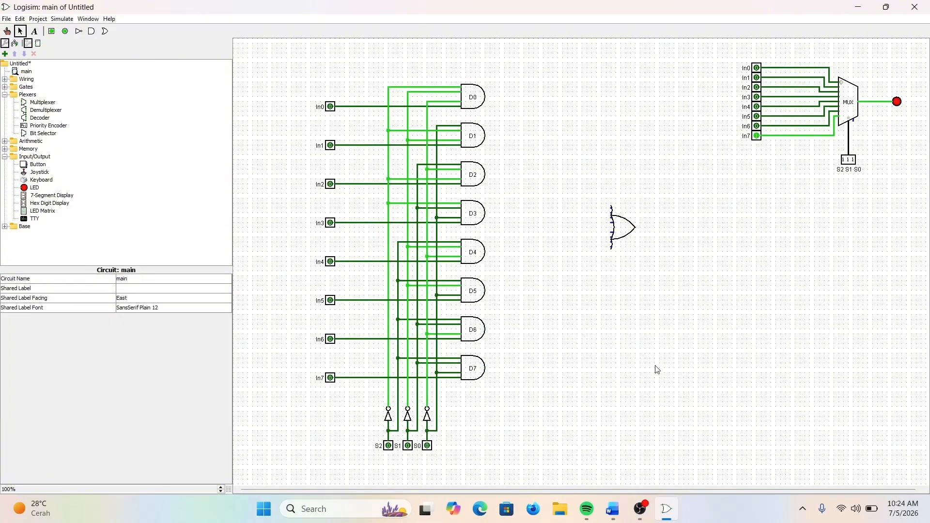
left_click_drag(631, 229, 640, 229)
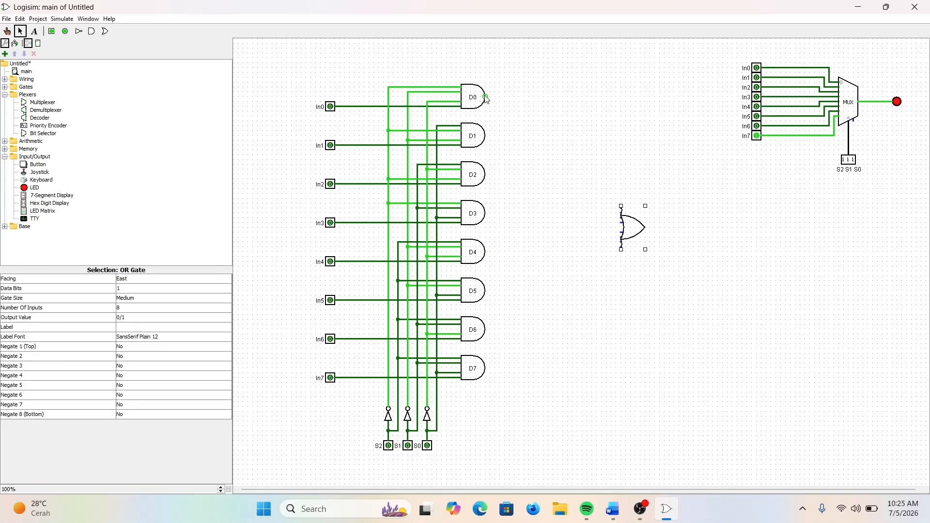
Wire the outputs of AND gates D0, D1, D2 and D3 to the upper four inputs of the OR gate
left_click_drag(487, 100, 618, 210)
left_click_drag(487, 136, 620, 212)
left_click_drag(486, 174, 610, 217)
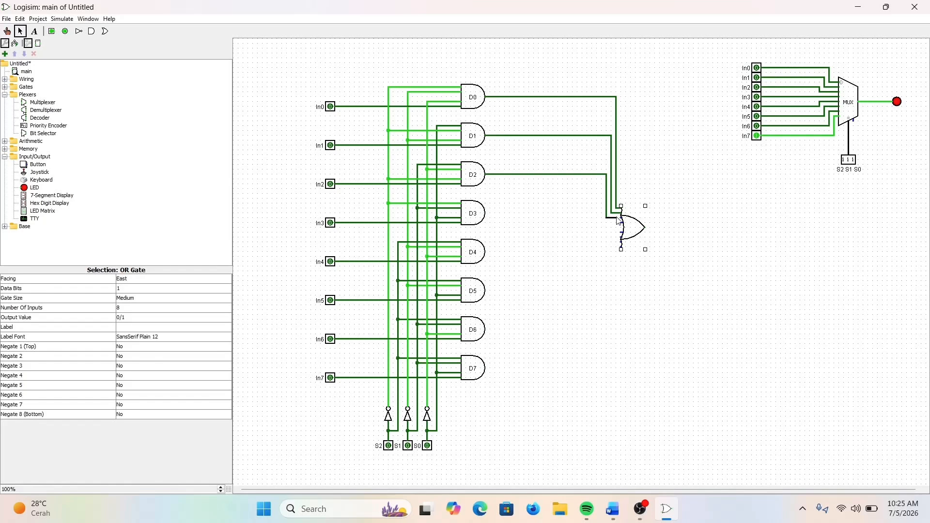
left_click_drag(486, 213, 621, 223)
Wire the outputs of AND gates D4, D5, D6 and D7 to the lower four inputs of the OR gate
mouse_move(486, 252)
left_mouse_down()
mouse_move(602, 252)
mouse_move(602, 242)
left_mouse_up()
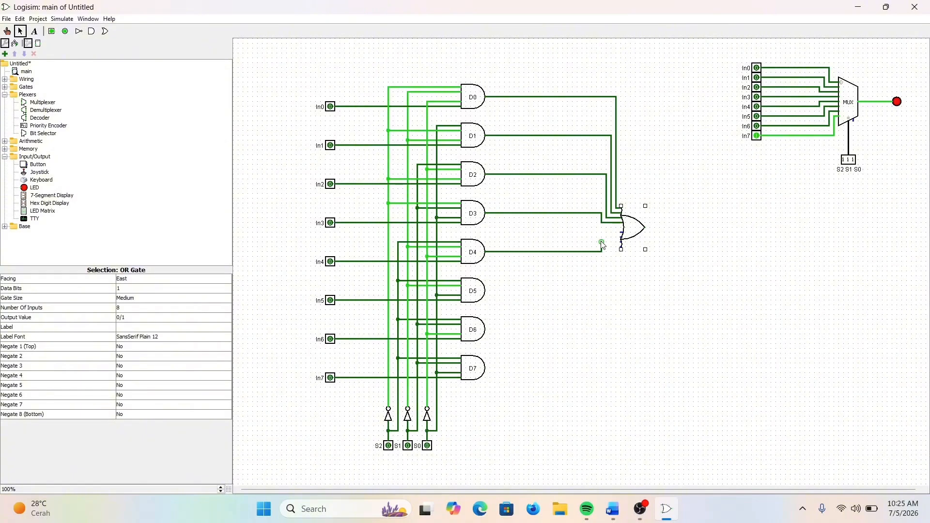
left_click_drag(602, 232, 606, 286)
left_click_drag(485, 293, 607, 290)
left_click_drag(620, 243, 612, 329)
left_click_drag(485, 330, 611, 329)
left_click_drag(617, 247, 618, 374)
left_click_drag(486, 368, 618, 371)
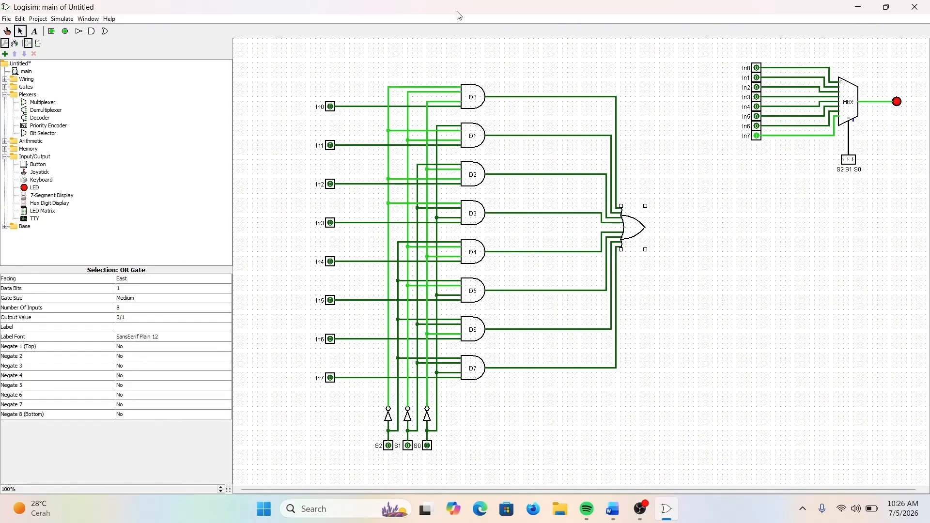
Extend a wire from the OR gate's output and place an LED at its end
left_click(721, 199)
left_click_drag(645, 227, 679, 228)
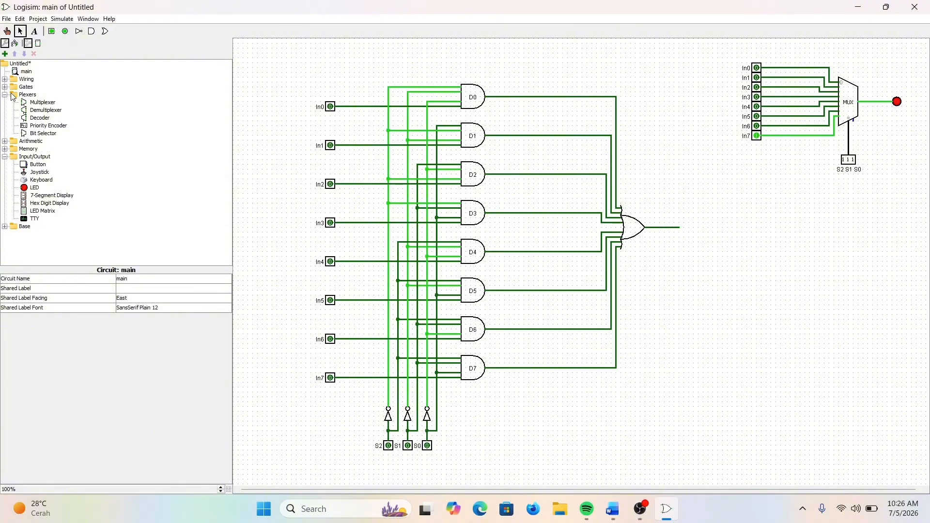
left_click(25, 188)
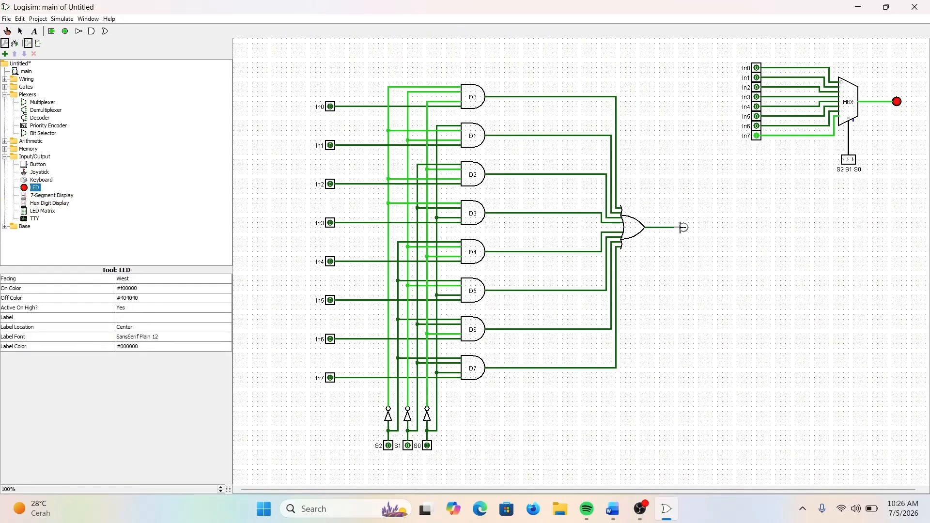
left_click(683, 227)
left_click(704, 253)
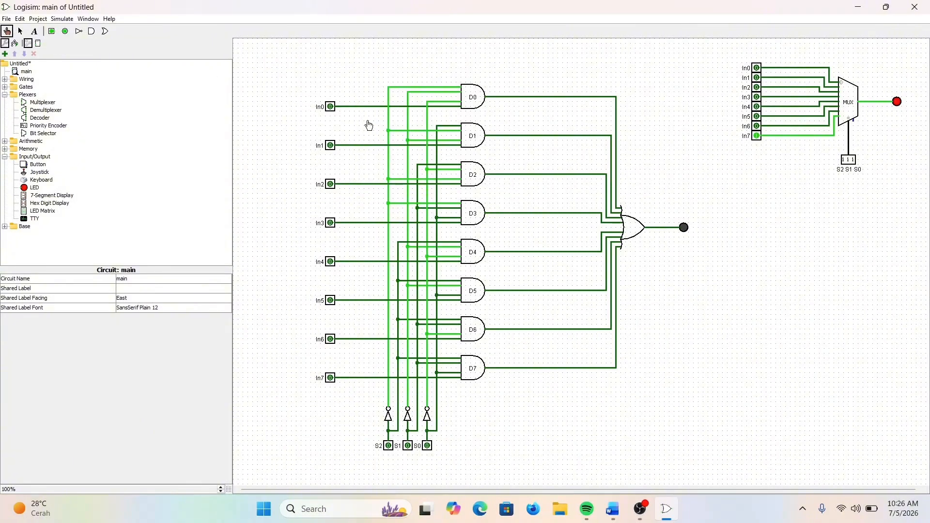
Check the D0 term in Word, and in Logisim test the gate circuit by setting In0 to 1 and back to 0
left_click(612, 509)
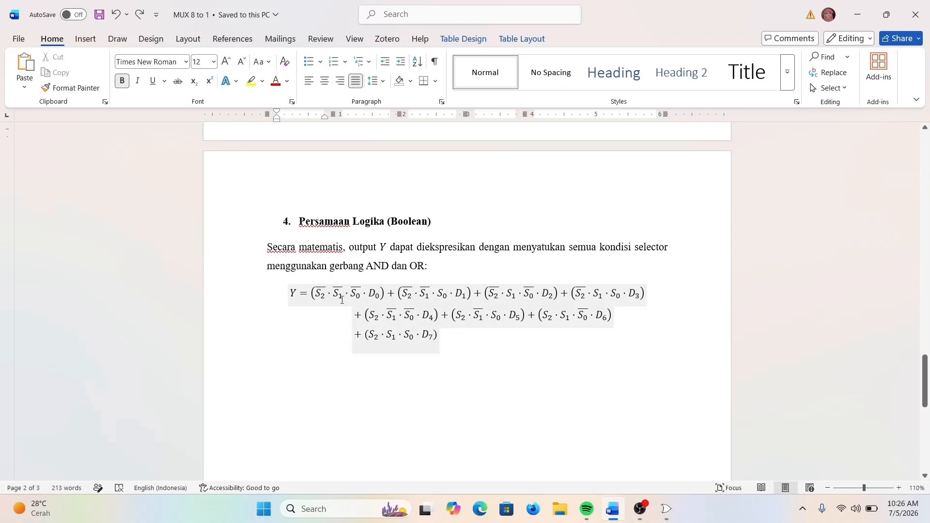
left_click(666, 509)
left_click(332, 107)
left_click(332, 107)
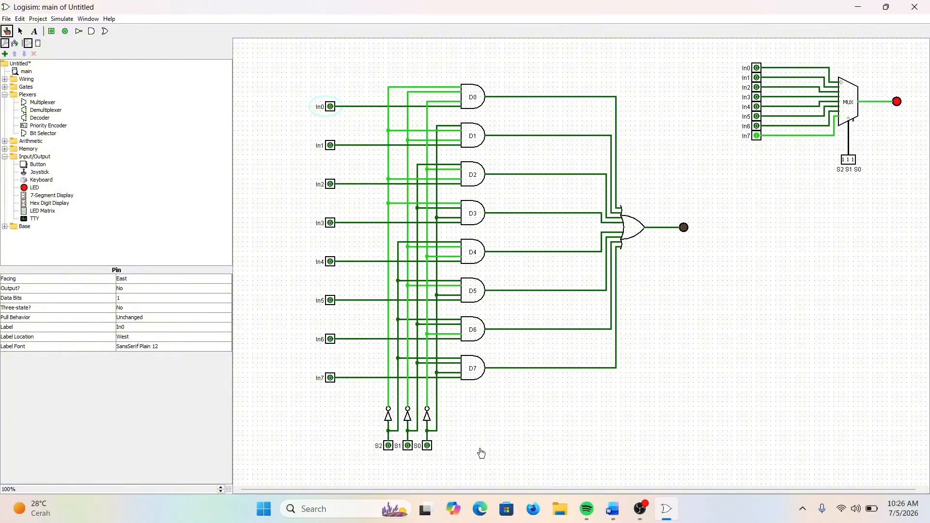
Check the D1 term in Word, and in Logisim test it with S0 and In1 at 1 before resetting both to 0
left_click(612, 509)
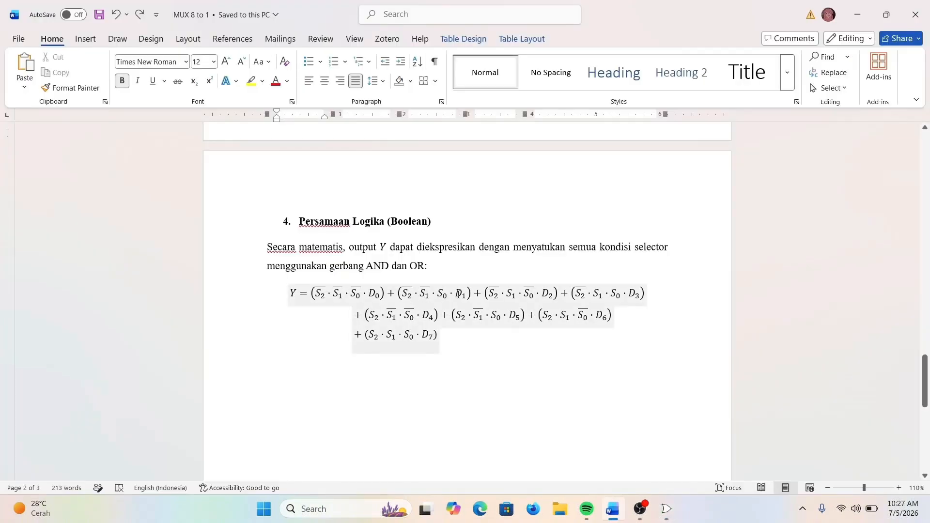
left_click(666, 508)
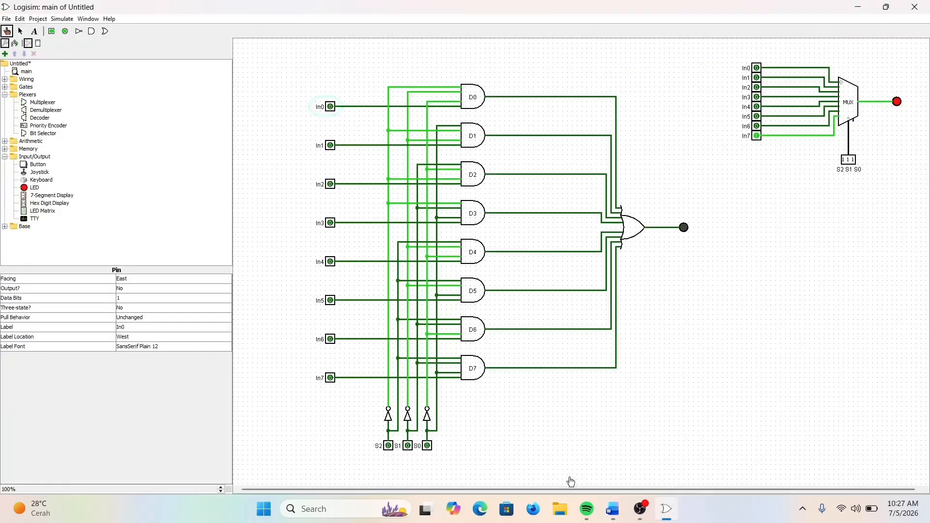
left_click(428, 446)
left_click(330, 145)
left_click(331, 146)
left_click(427, 445)
Check the D2 term in Word, and in Logisim test it with S1 and In2 at 1 before resetting both to 0
left_click(612, 508)
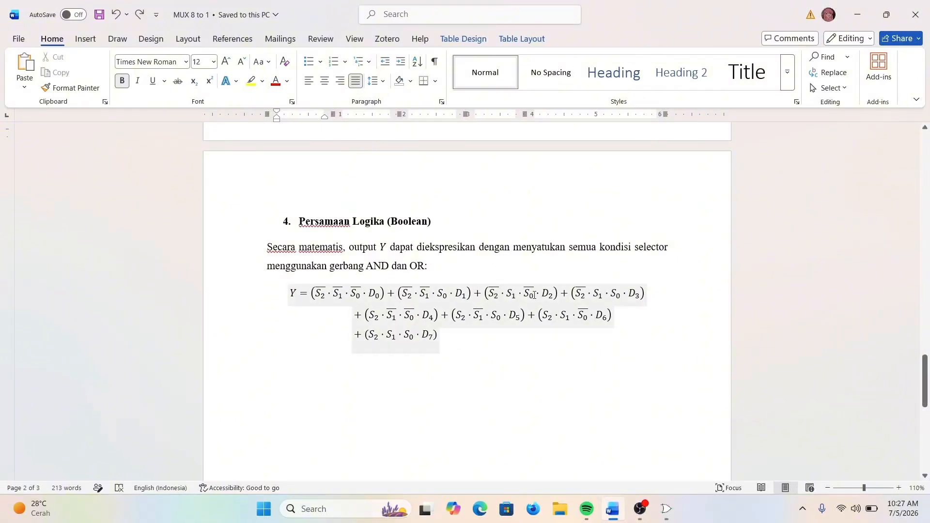
left_click(667, 509)
left_click(408, 445)
left_click(331, 185)
left_click(331, 185)
left_click(408, 446)
Test the D3 term with In3, S1 and S0 at 1, checking the equation in Word, and reset all three to 0
left_click(331, 223)
key("alt+Tab")
key("alt+Tab")
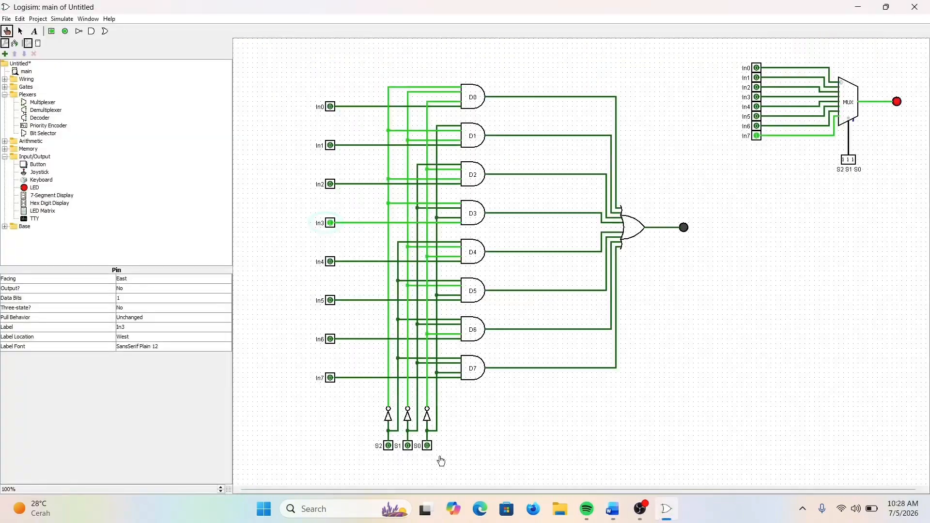
left_click(408, 446)
left_click(427, 446)
left_click(408, 446)
left_click(429, 446)
left_click(331, 223)
Test the D4 term with In4 and S2 at 1, checking the equation in Word, and reset both to 0
left_click(330, 261)
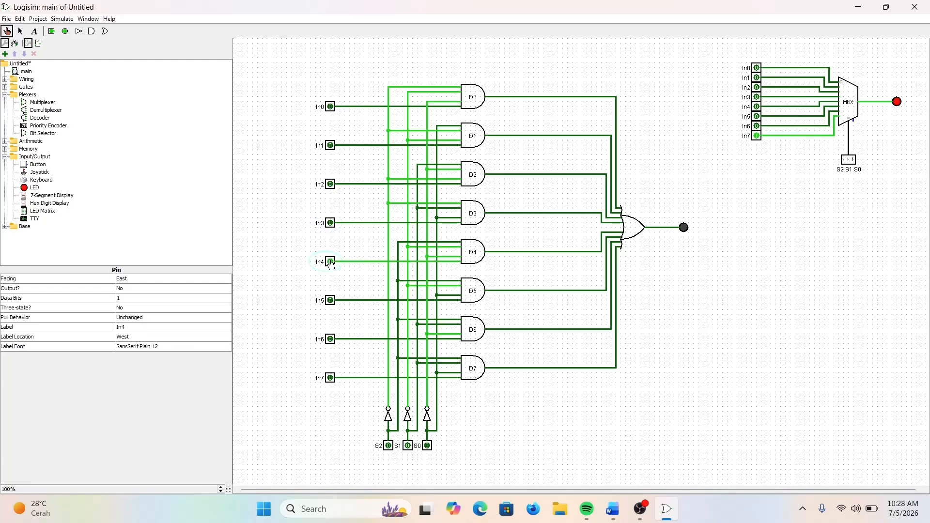
left_click(612, 509)
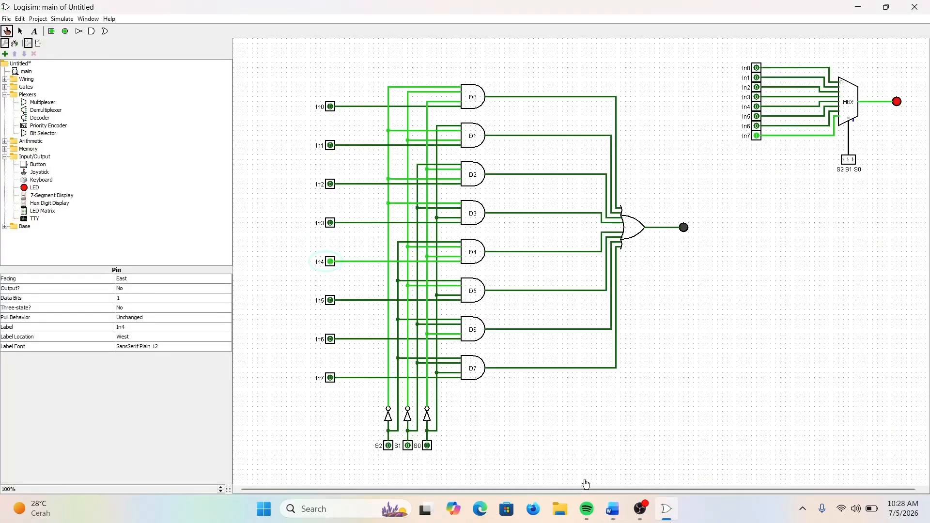
left_click(667, 509)
left_click(388, 446)
left_click(330, 262)
left_click(389, 446)
Test the D5 term with In5, S2 and S0 at 1, checking the equation in Word, and reset all three to 0
left_click(330, 301)
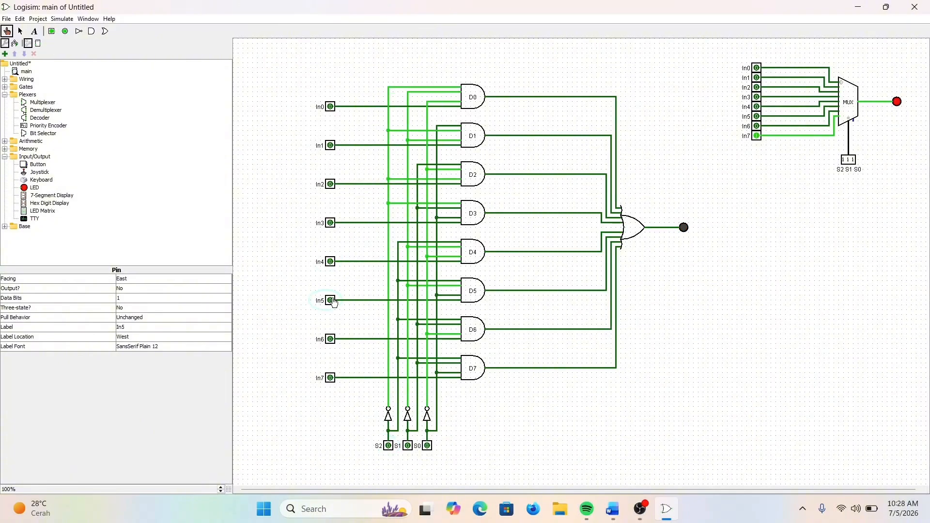
left_click(613, 507)
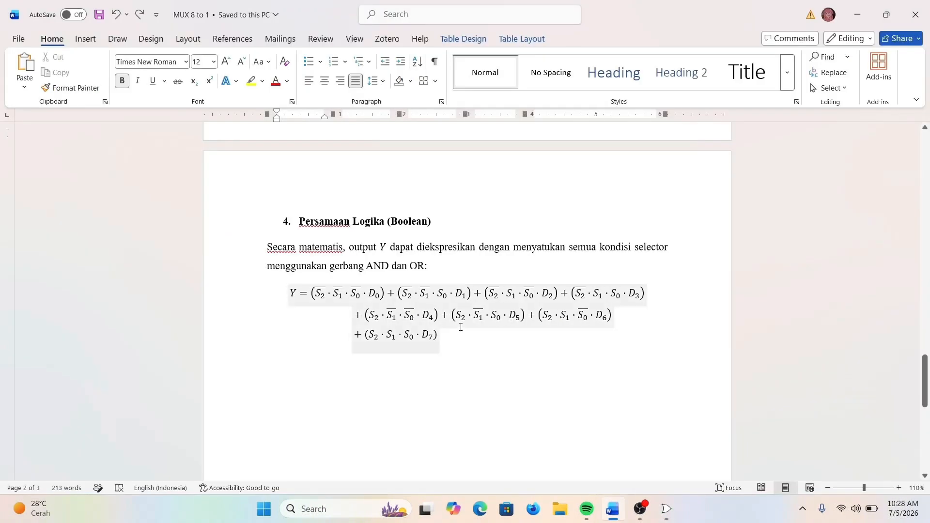
left_click(666, 509)
left_click(389, 445)
left_click(427, 446)
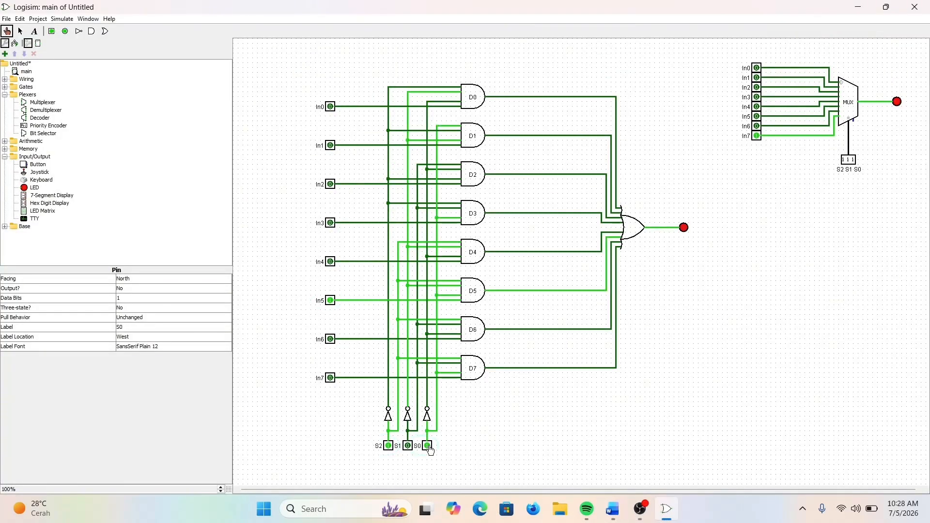
left_click(331, 301)
left_click(331, 301)
left_click(389, 446)
left_click(427, 445)
Test the D6 term with In6, S2 and S1 at 1, checking the equation in Word, and reset all three to 0
left_click(330, 339)
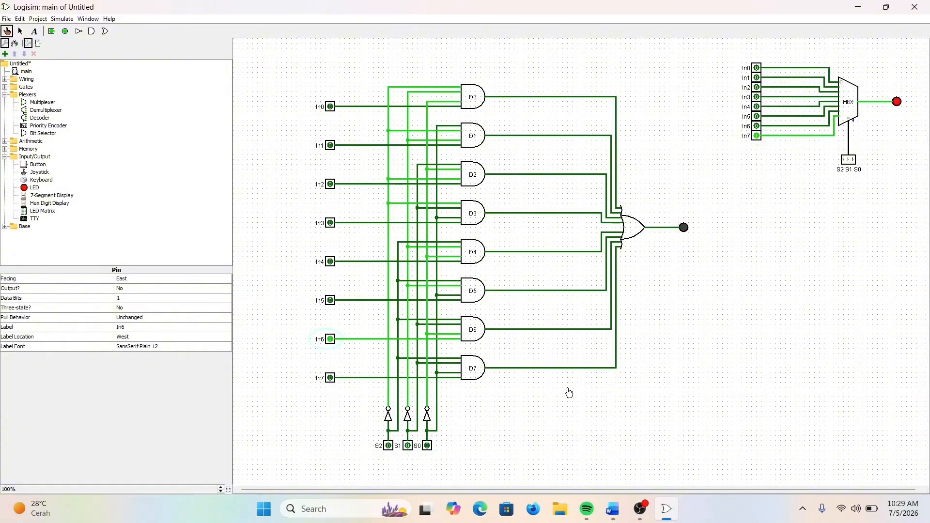
left_click(613, 508)
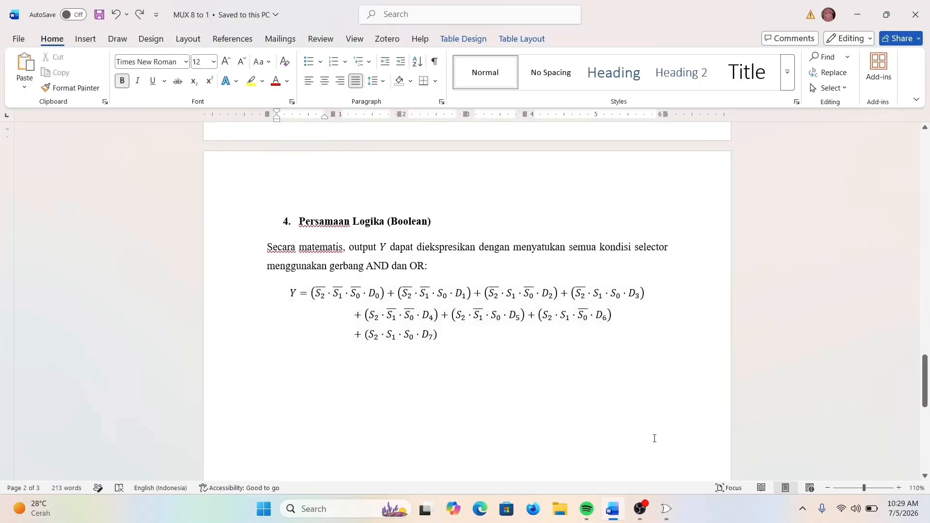
left_click(667, 509)
left_click(390, 446)
left_click(408, 446)
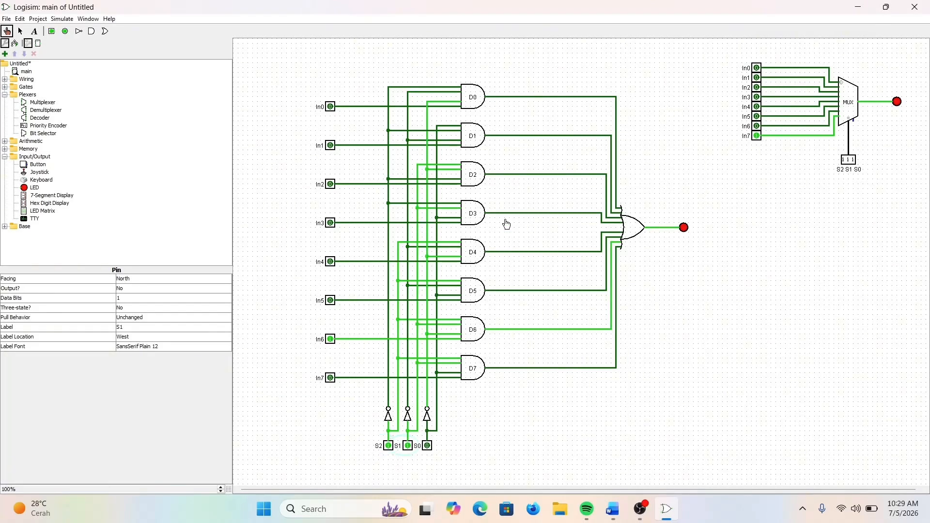
left_click(331, 340)
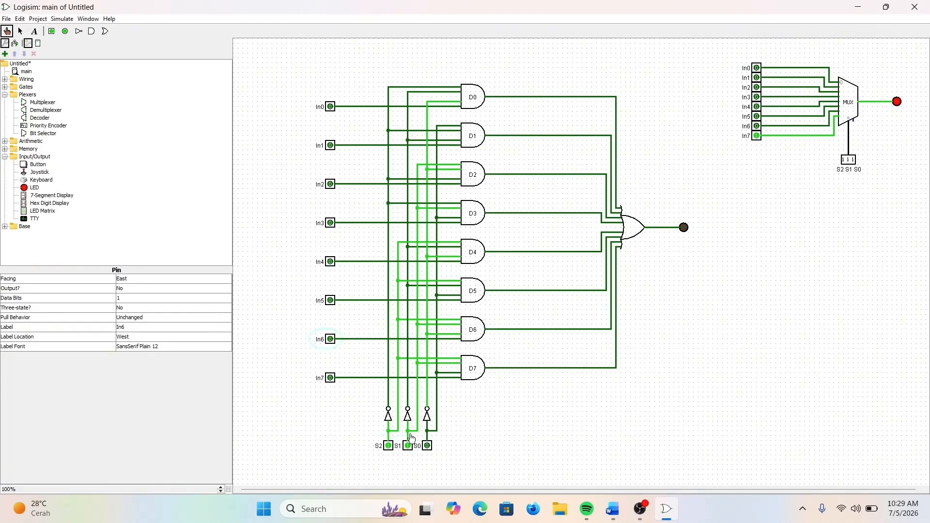
left_click(389, 446)
left_click(407, 445)
Check the D7 term in Word, and in Logisim test it by setting S2, S1, S0 and In7 to 1
left_click(612, 509)
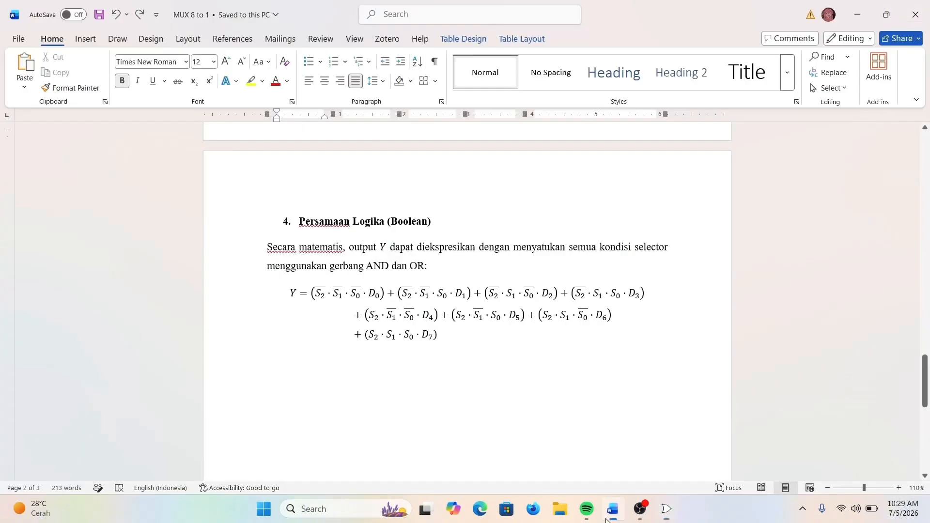
left_click(666, 509)
left_click(388, 445)
left_click(408, 445)
left_click(428, 446)
left_click(331, 379)
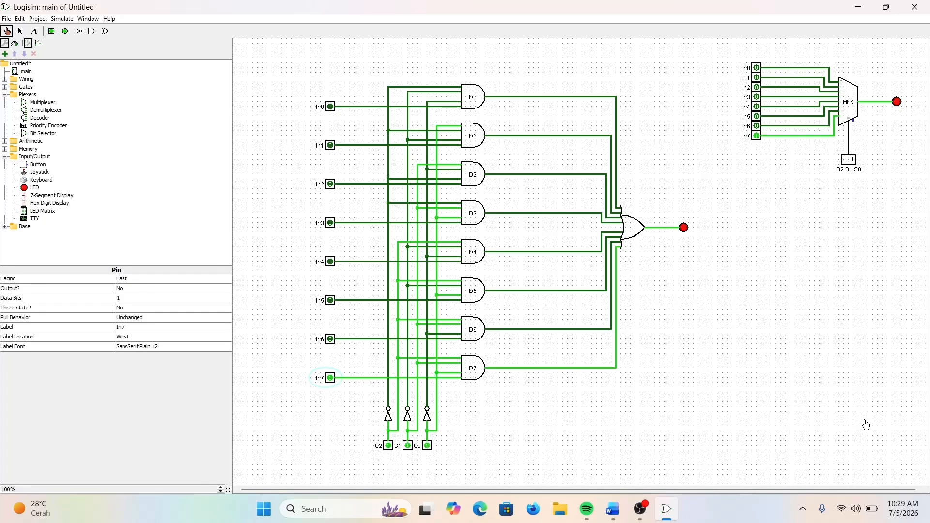